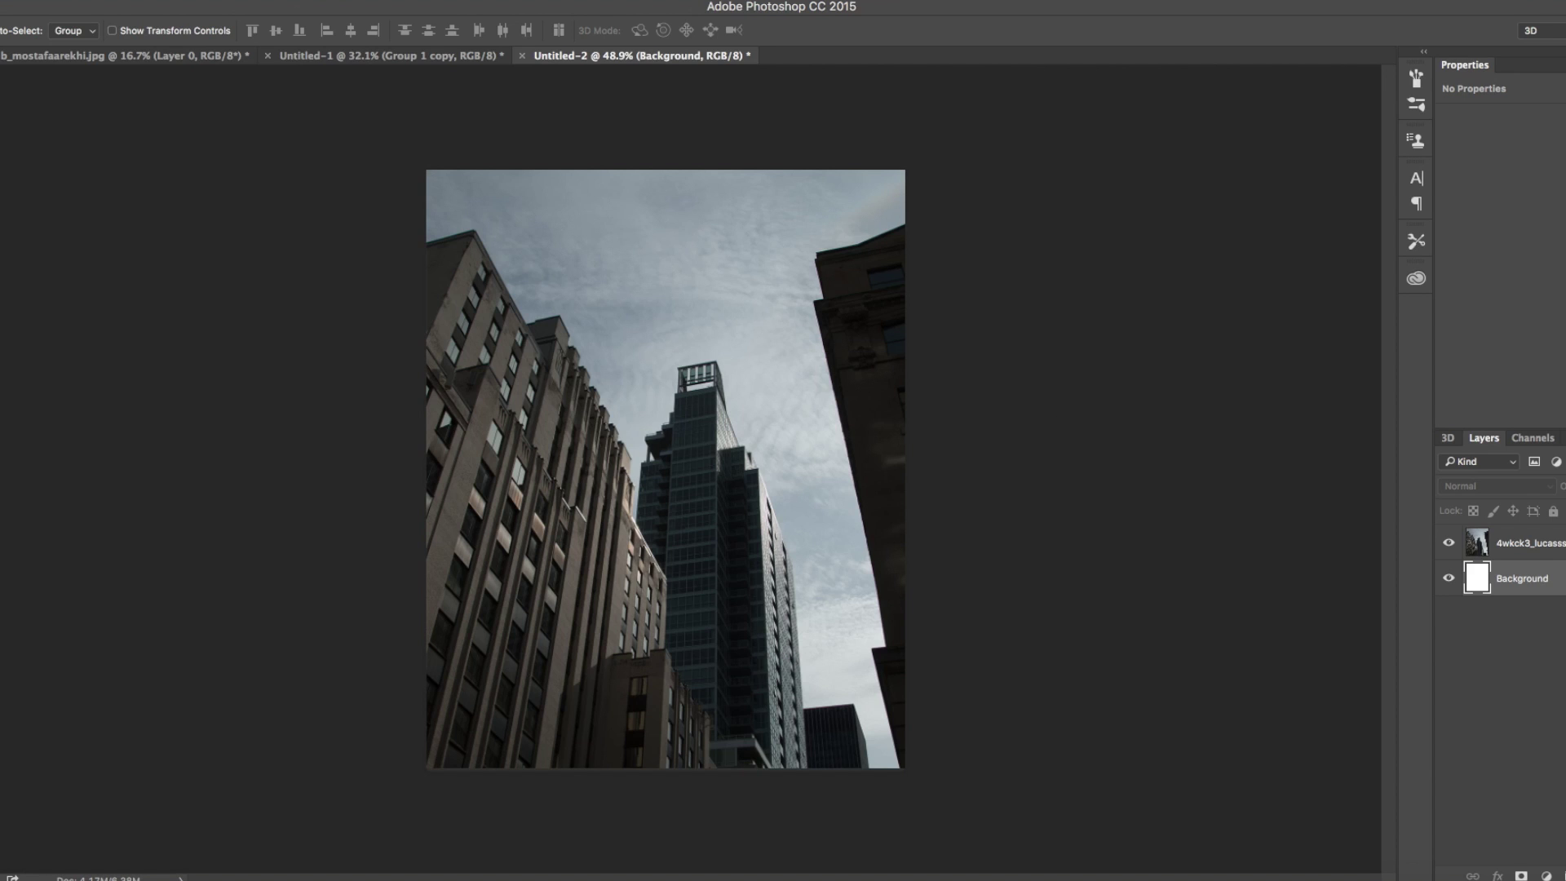
- Select the 4wkck3_lucasssoares01 skyscraper photo layer in the Layers panel
click(1478, 542)
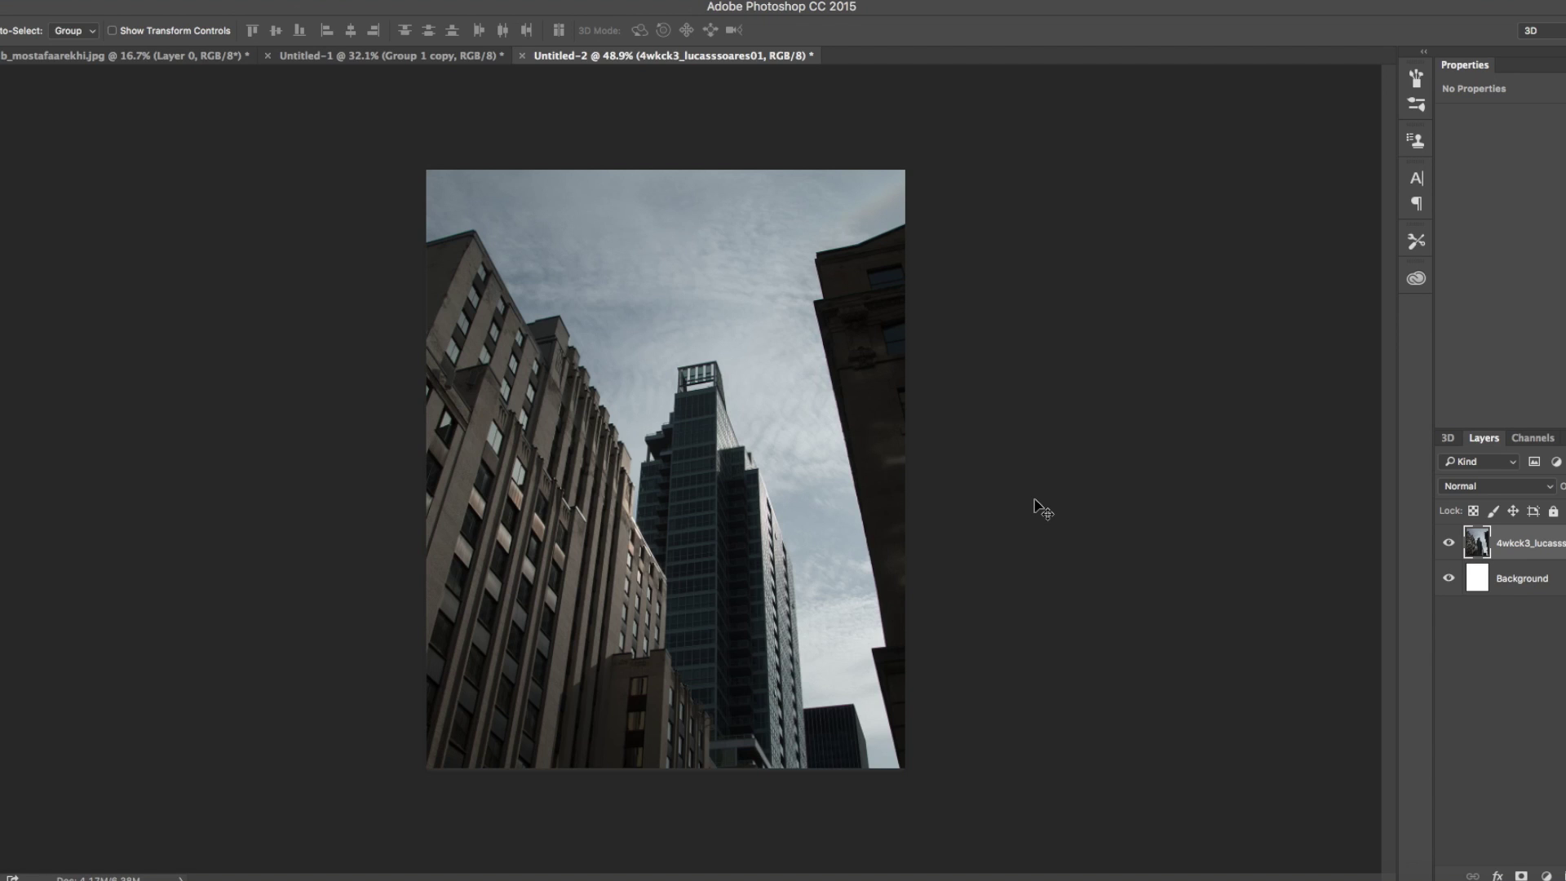
- Open Replace Sky Actions.atn from the Replace Sky folder in Finder to load it into Photoshop
key(super+Tab)
click(666, 533)
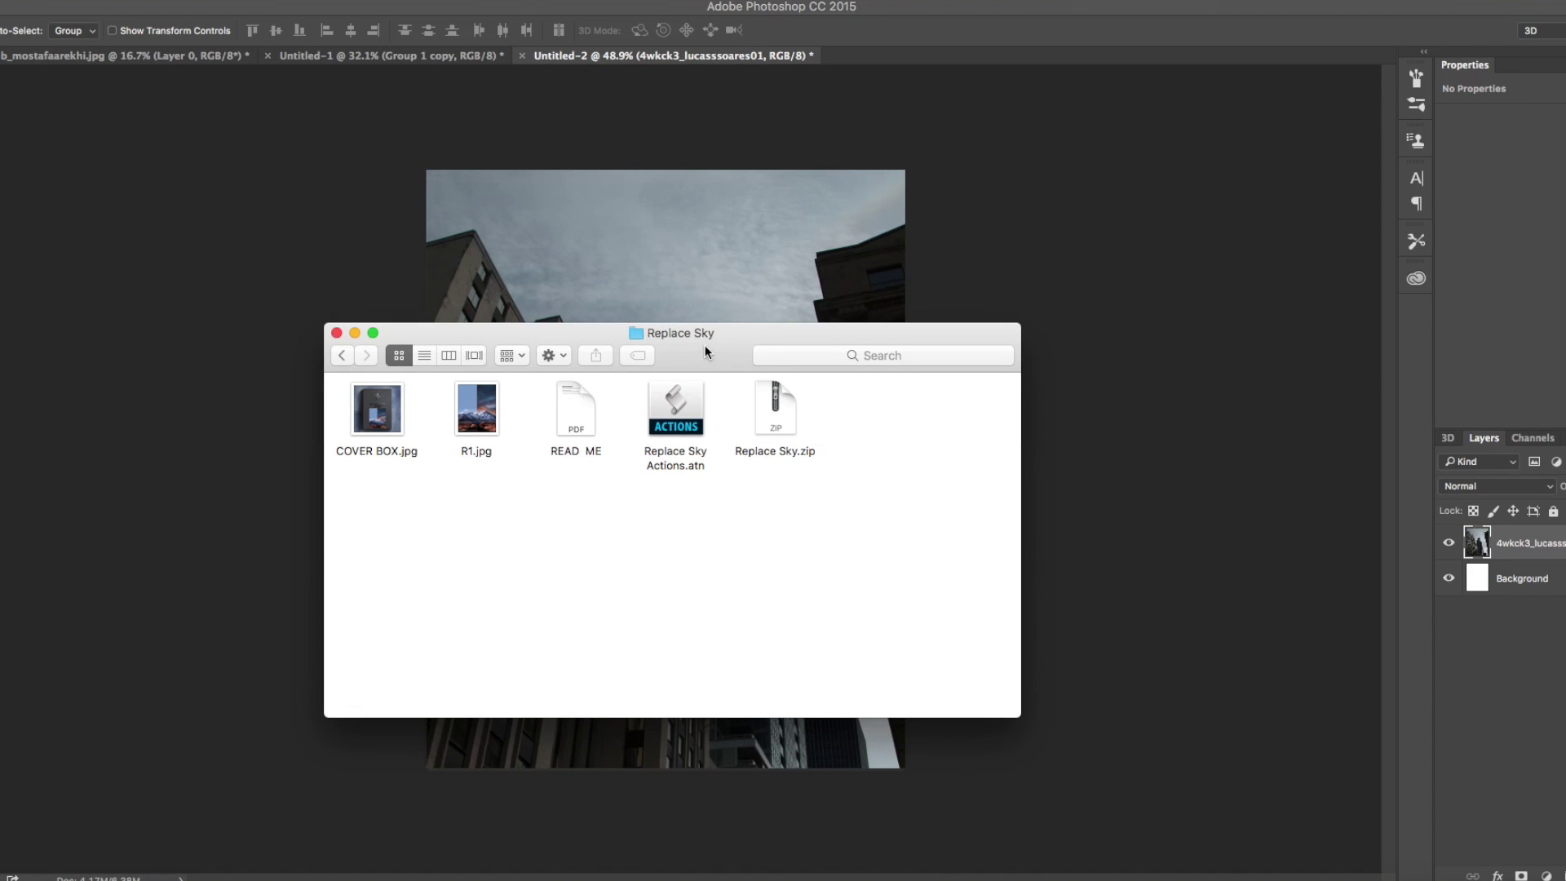
drag(706, 345, 703, 452)
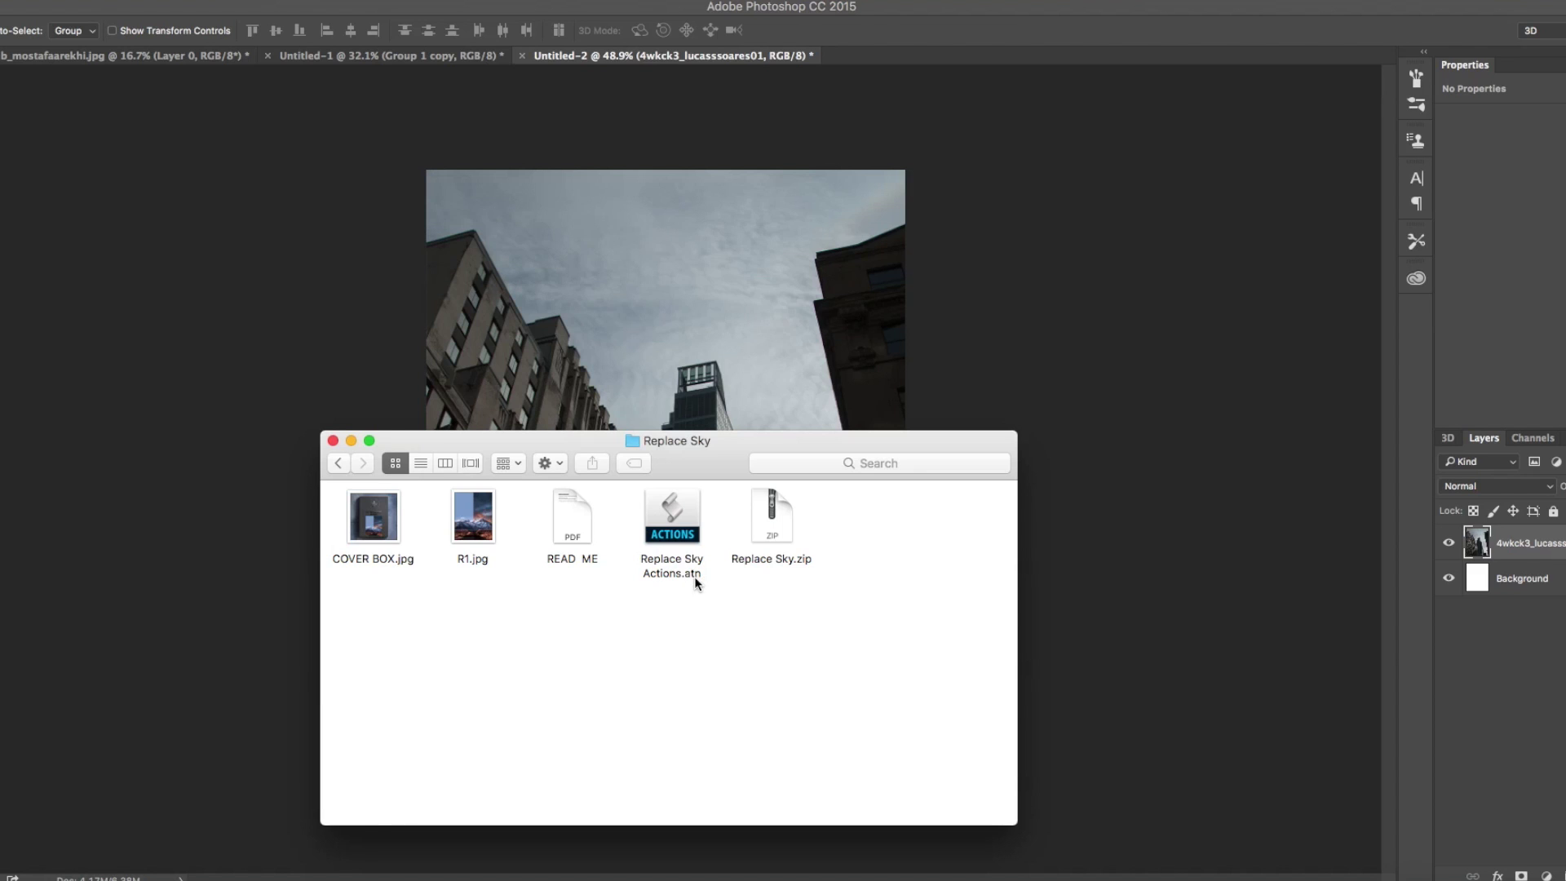
click(677, 539)
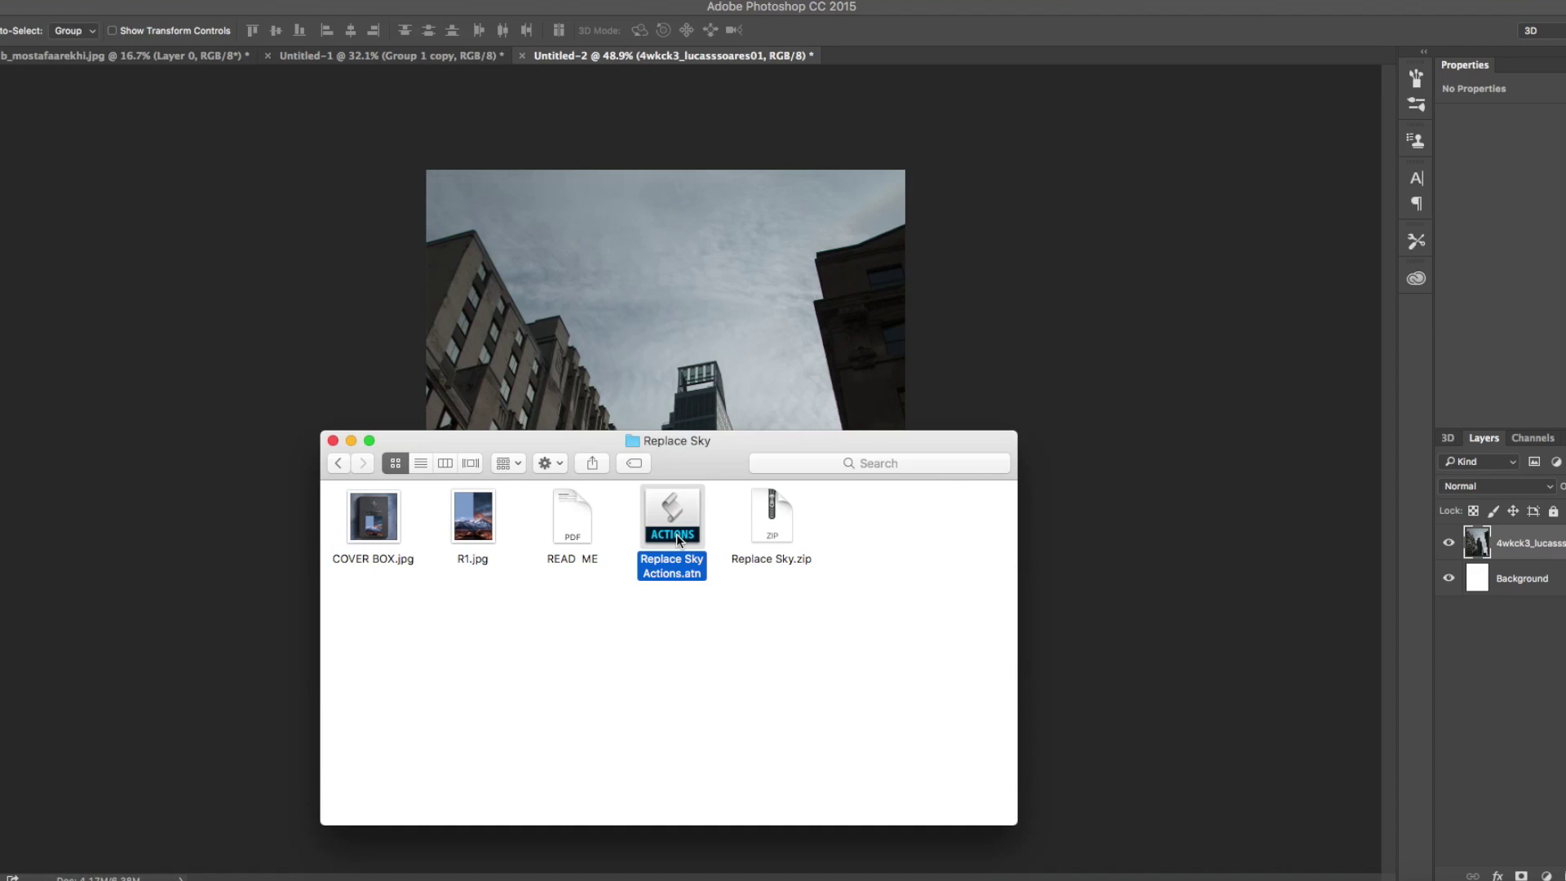
double_click(677, 539)
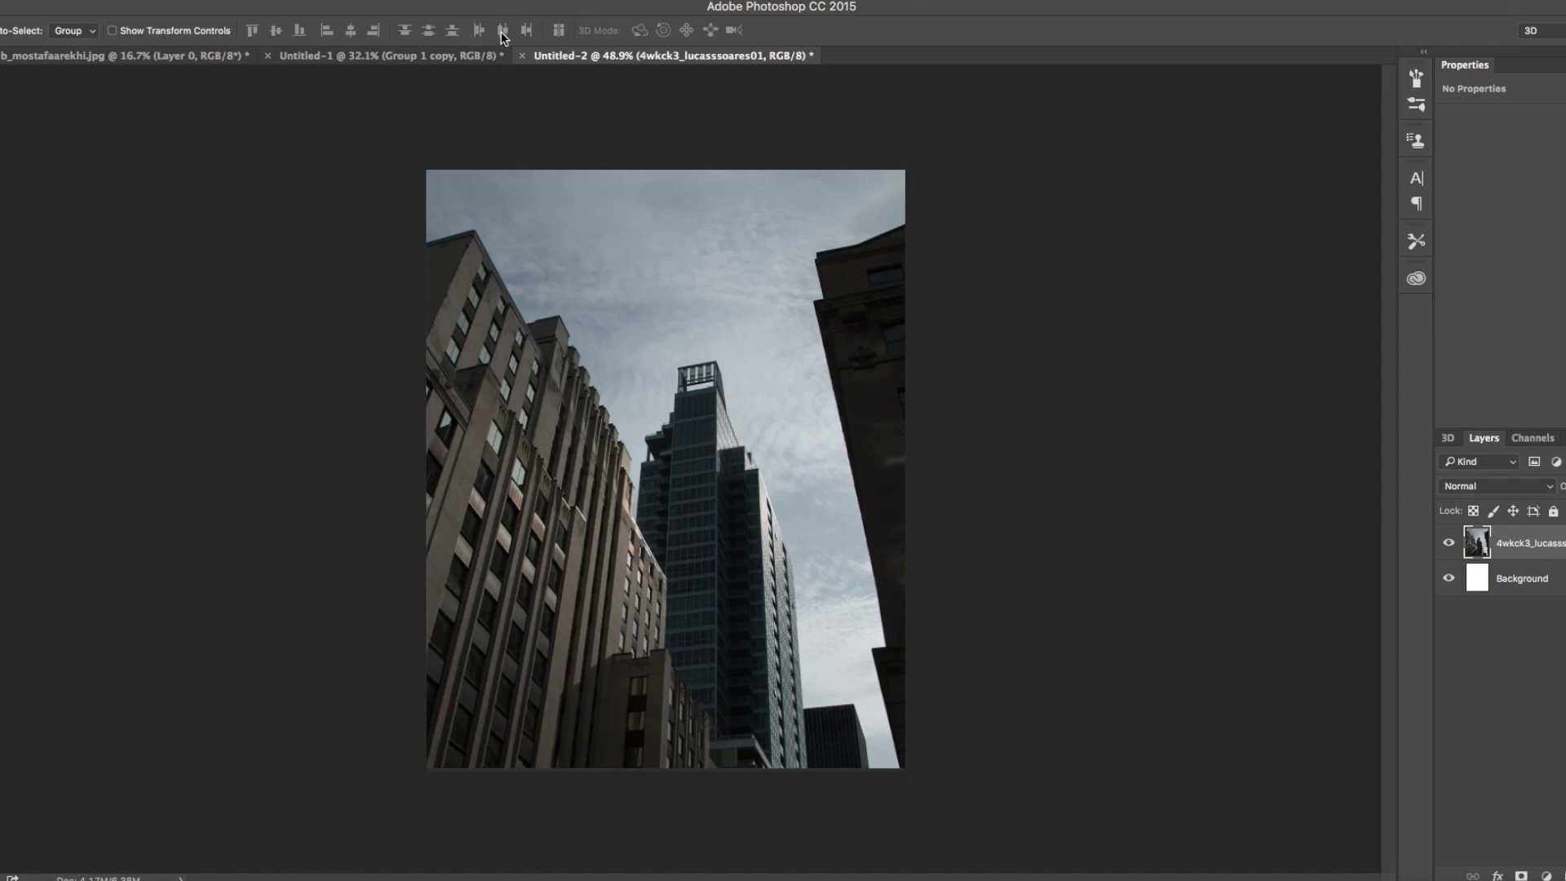
click(506, 0)
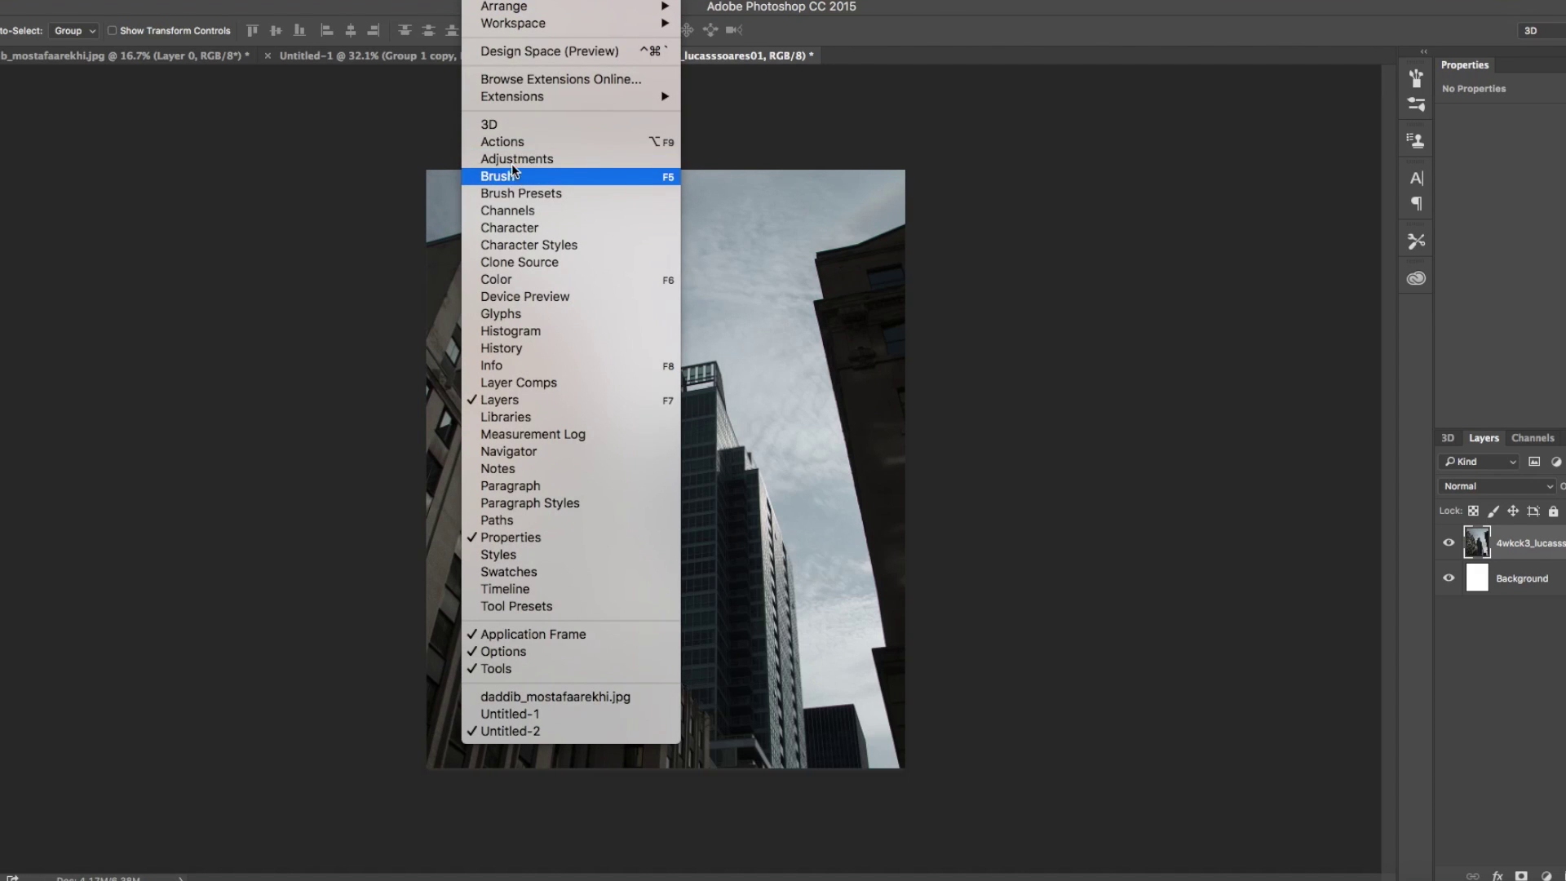
click(655, 142)
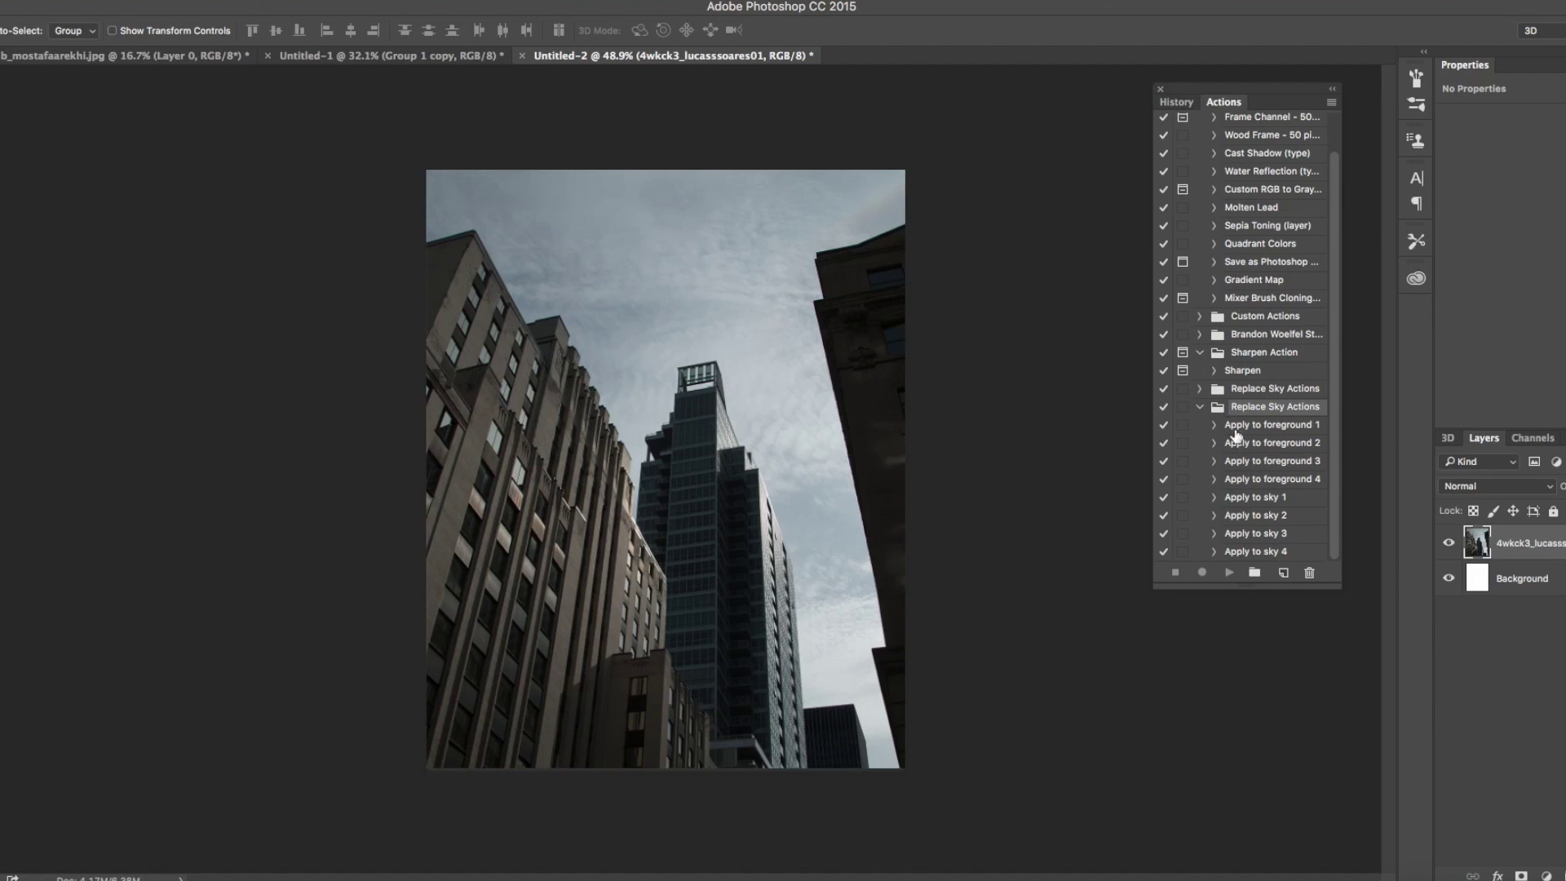
click(1199, 406)
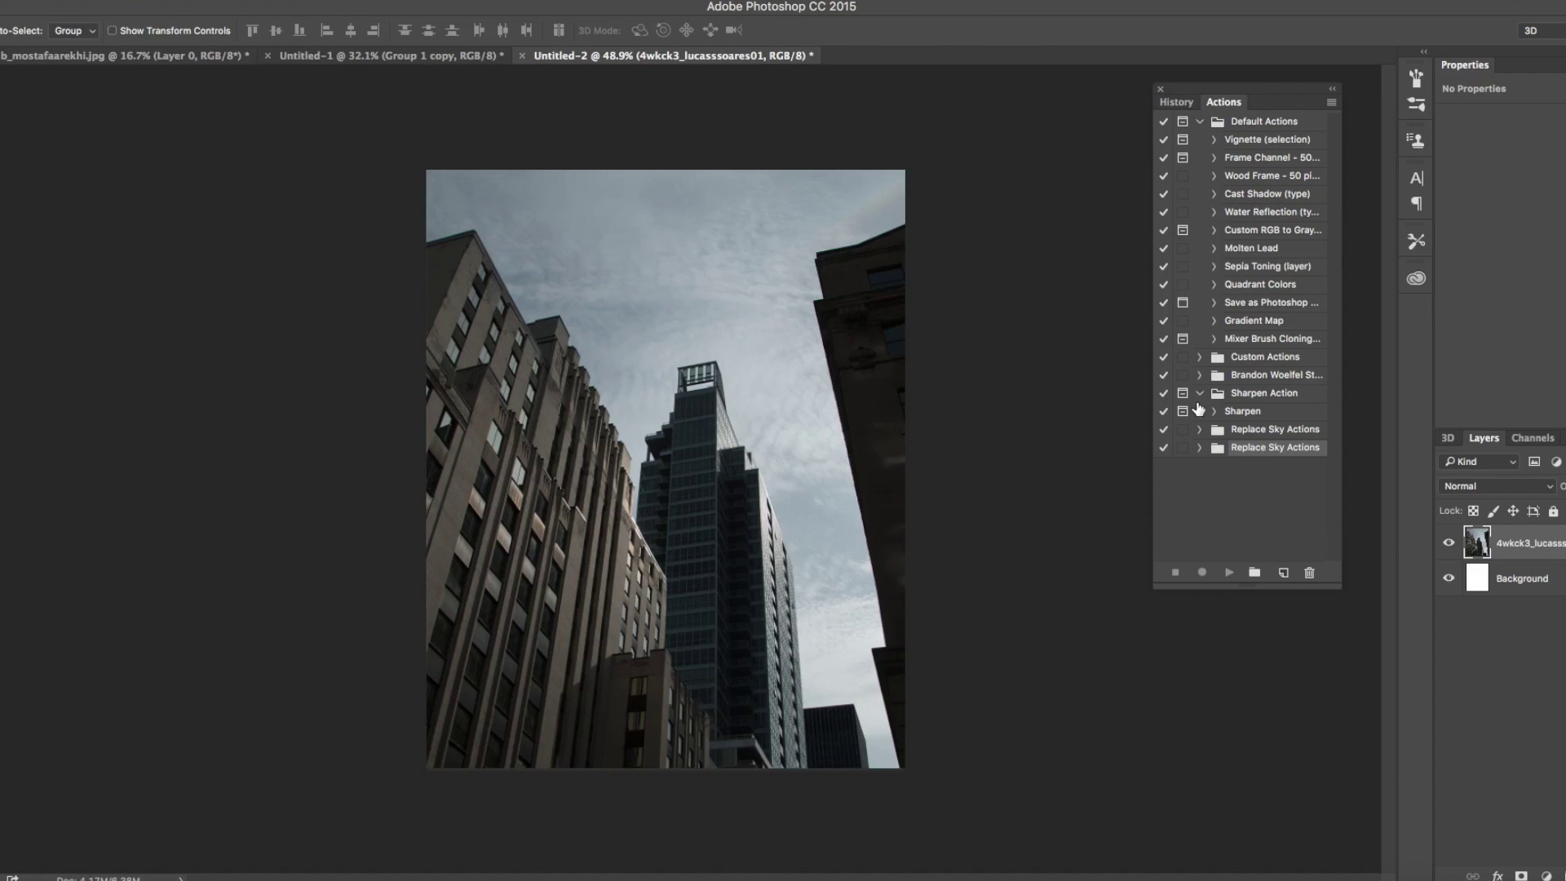
key(alt+F9)
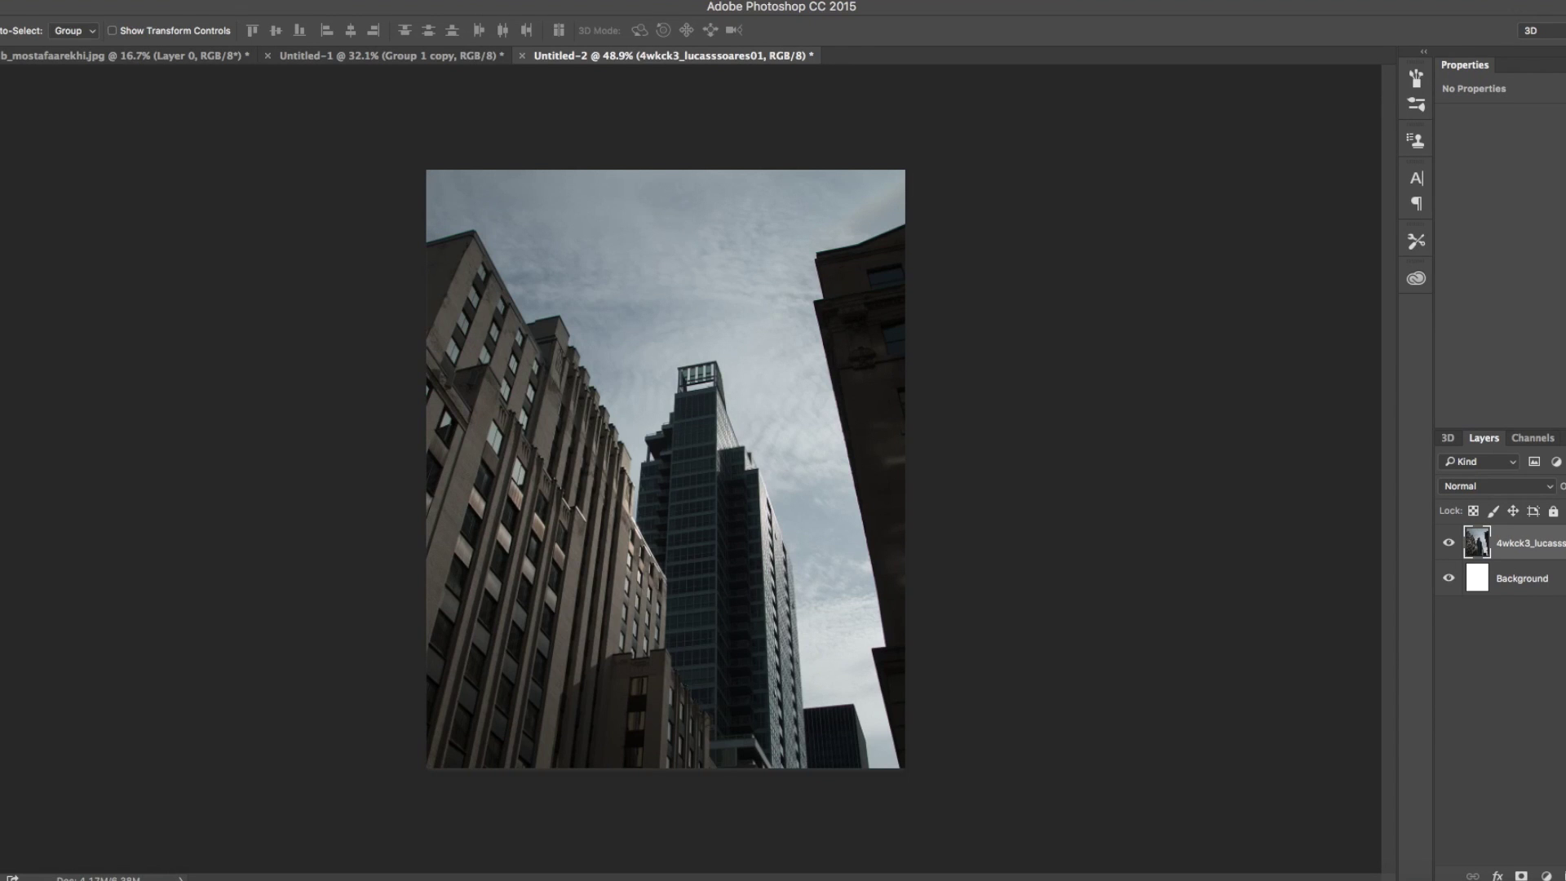
- Load Sharpen Action.atn into the Actions panel using Load Actions
click(489, 1)
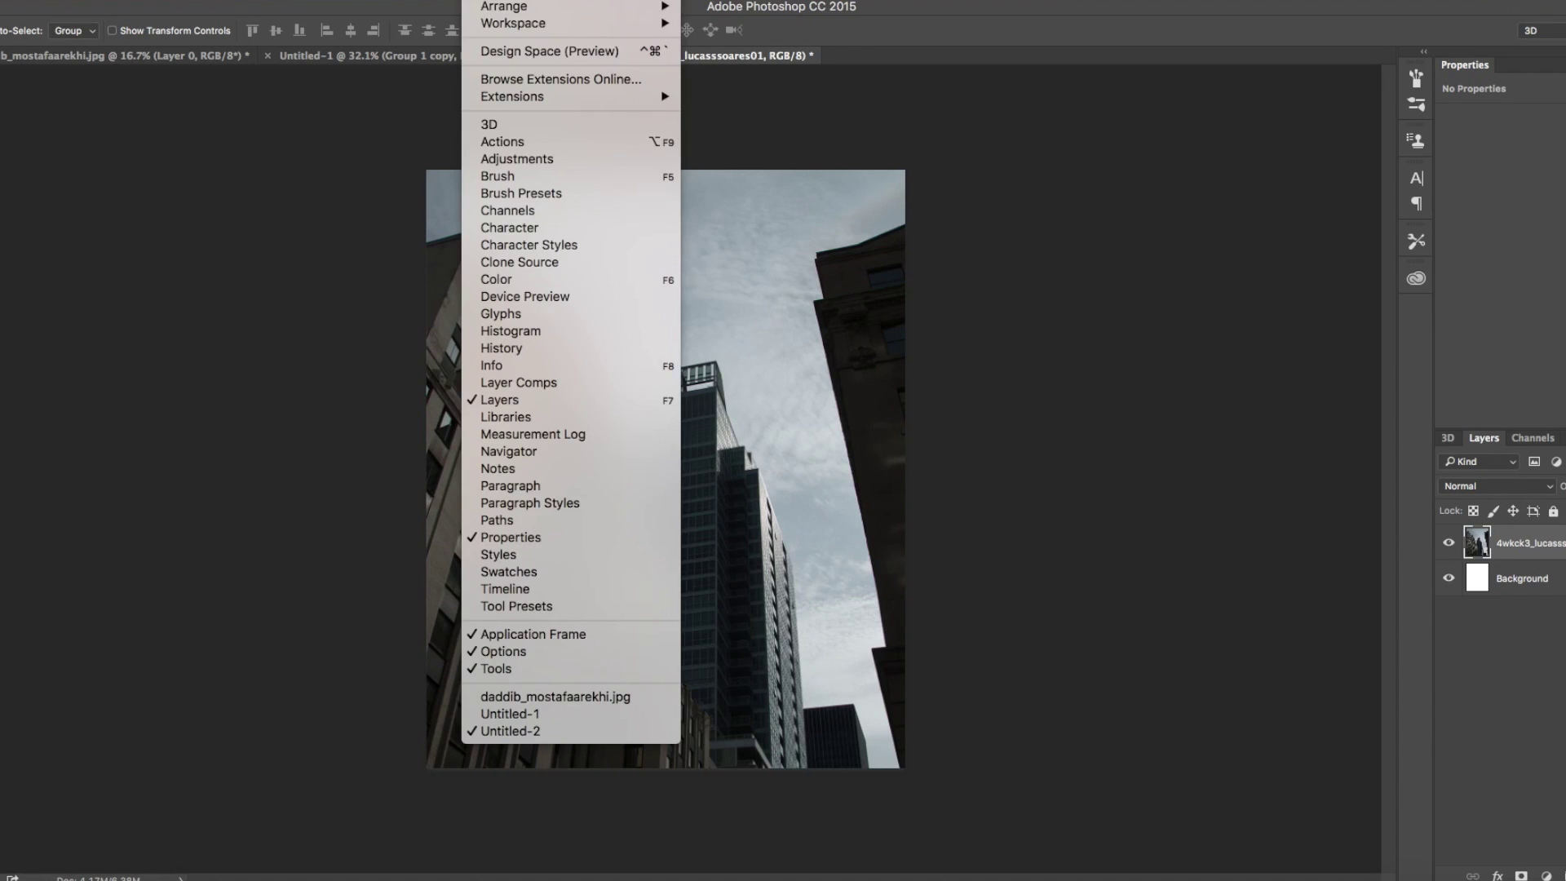
click(652, 141)
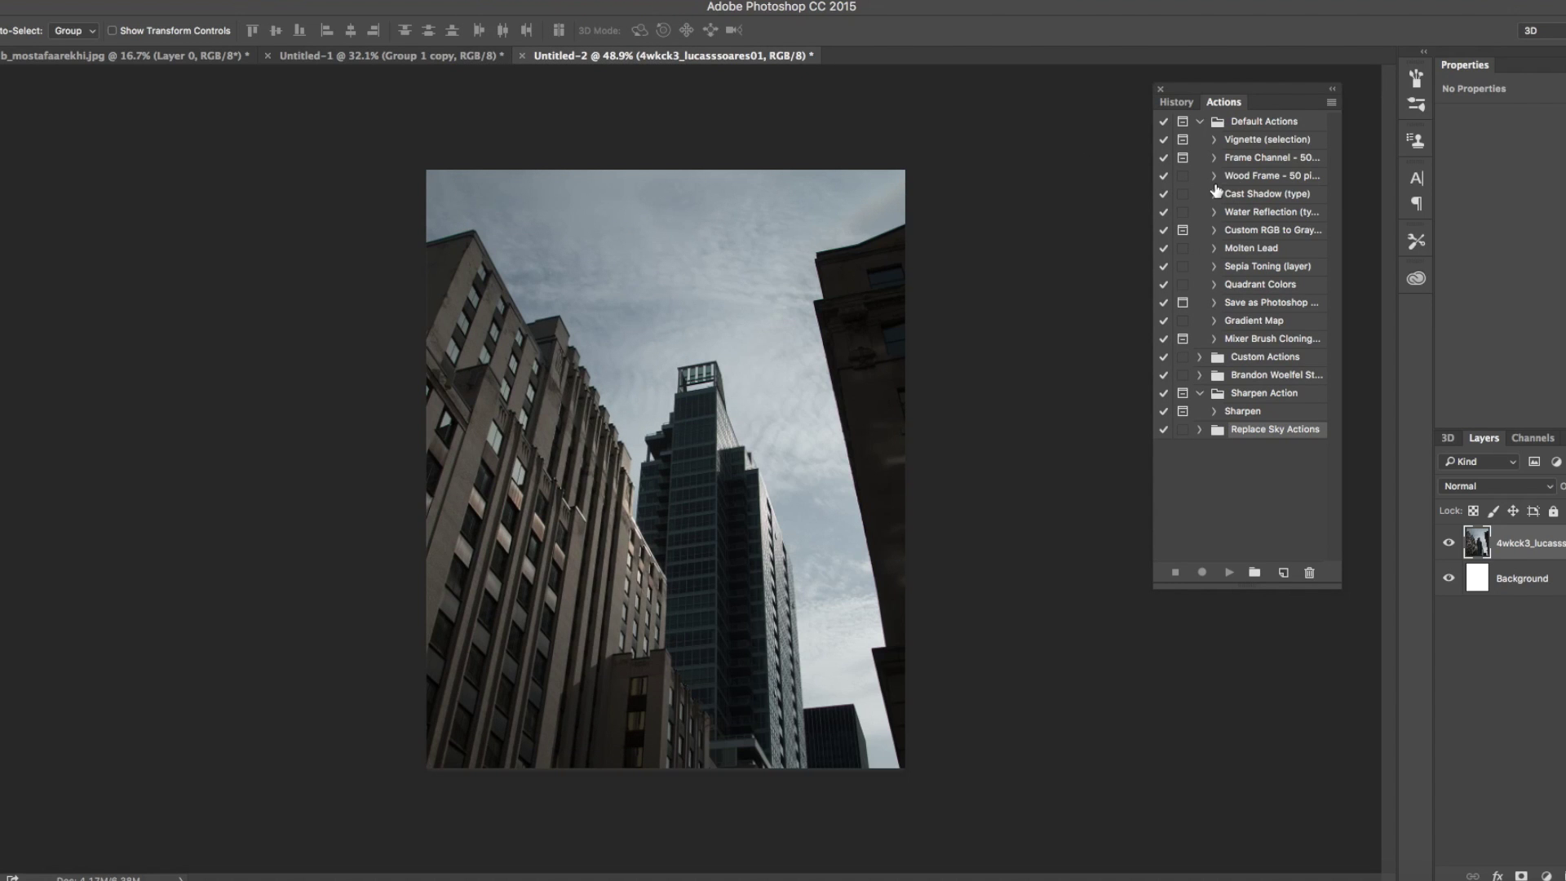
click(1333, 103)
click(1381, 447)
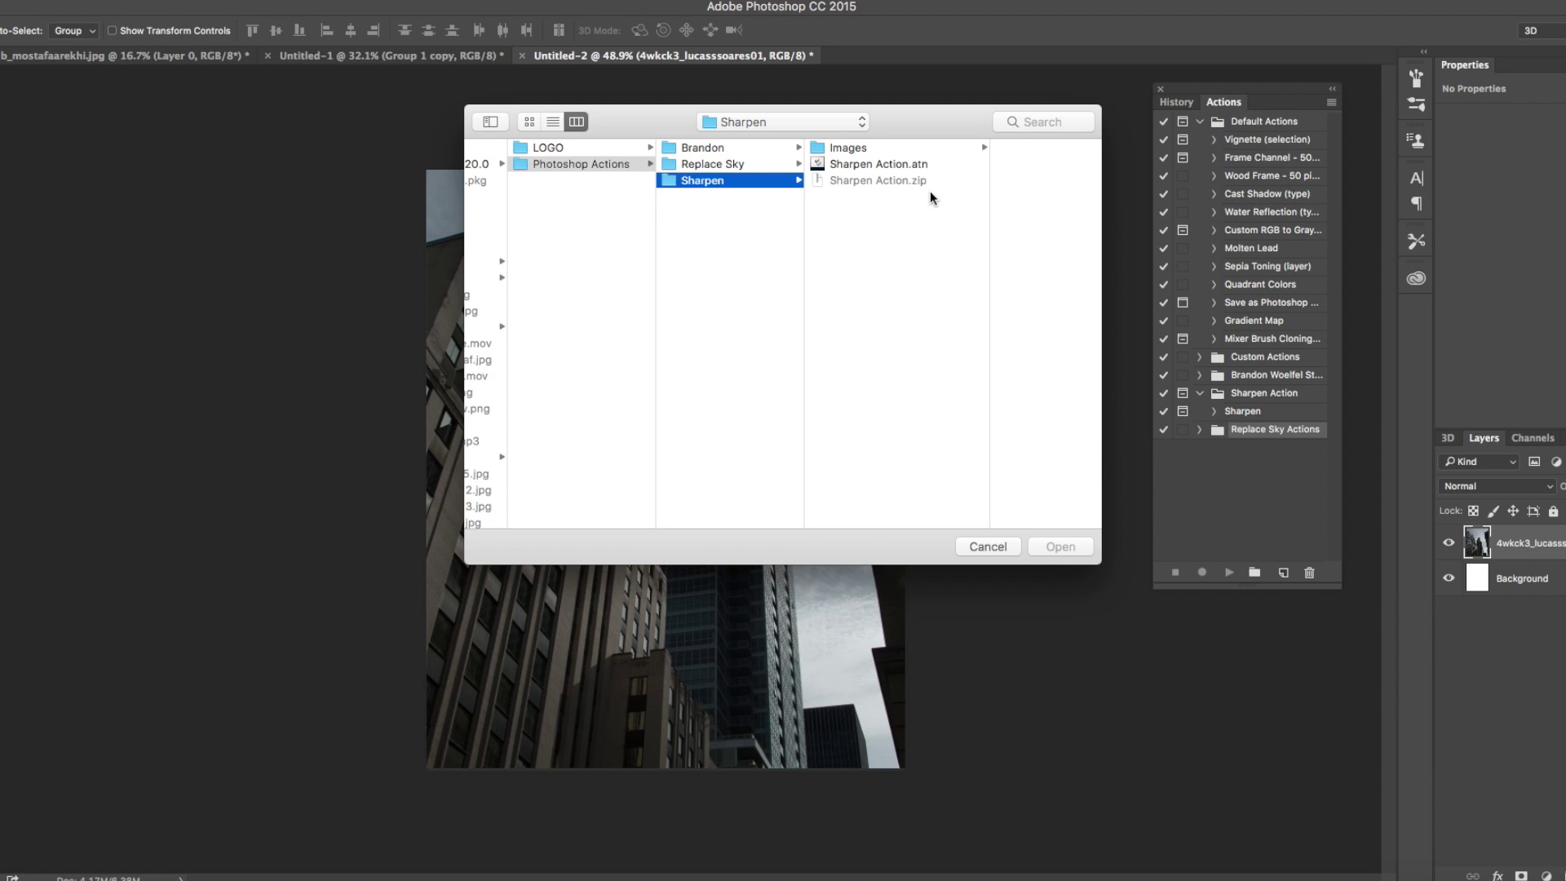
click(875, 163)
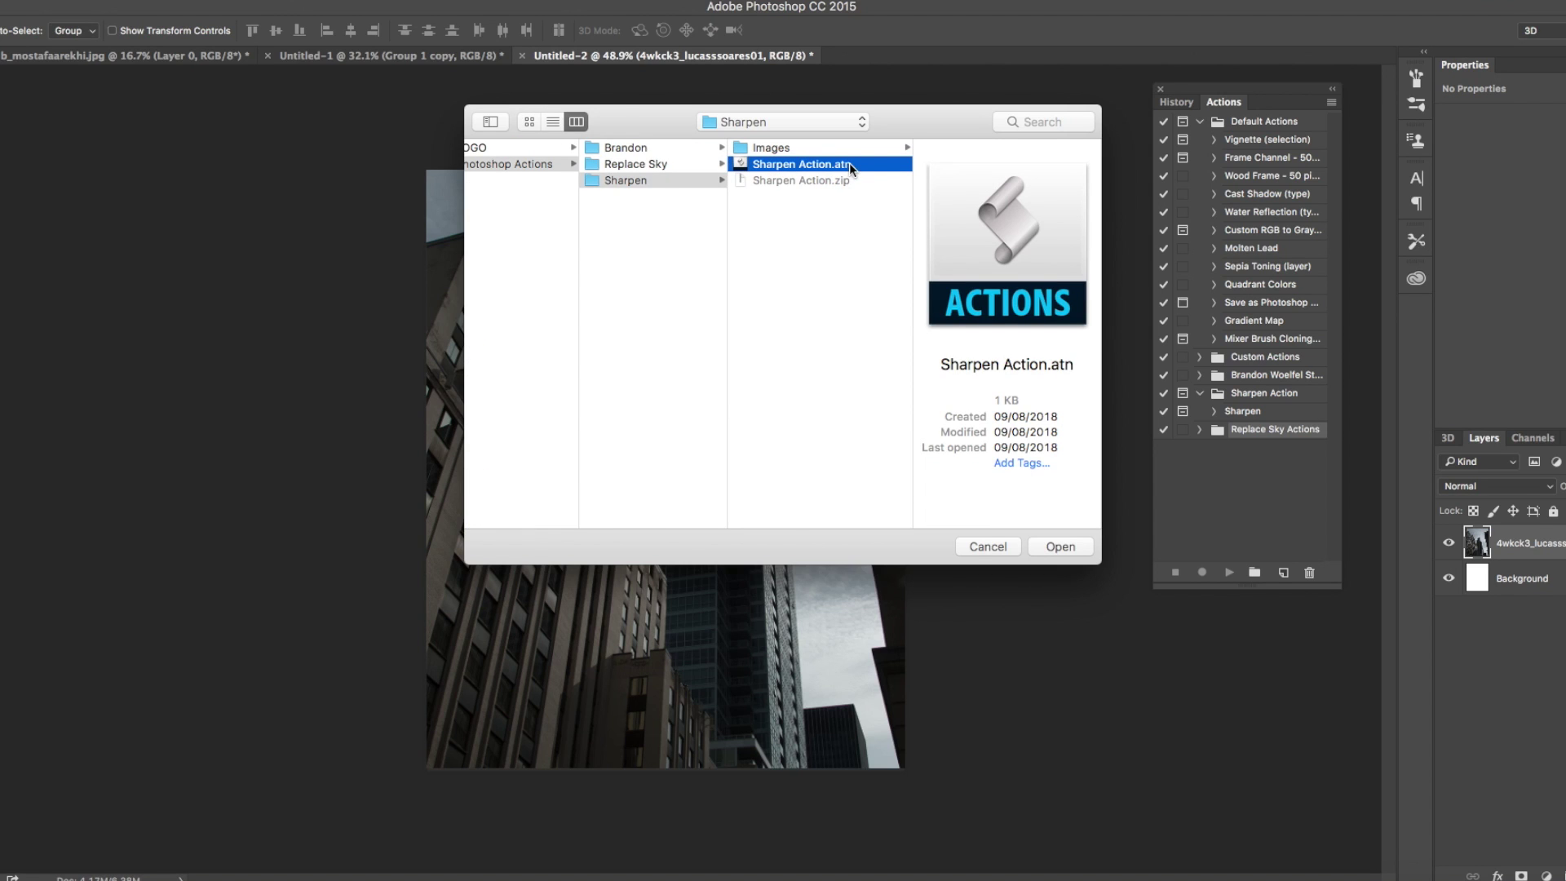
click(1061, 546)
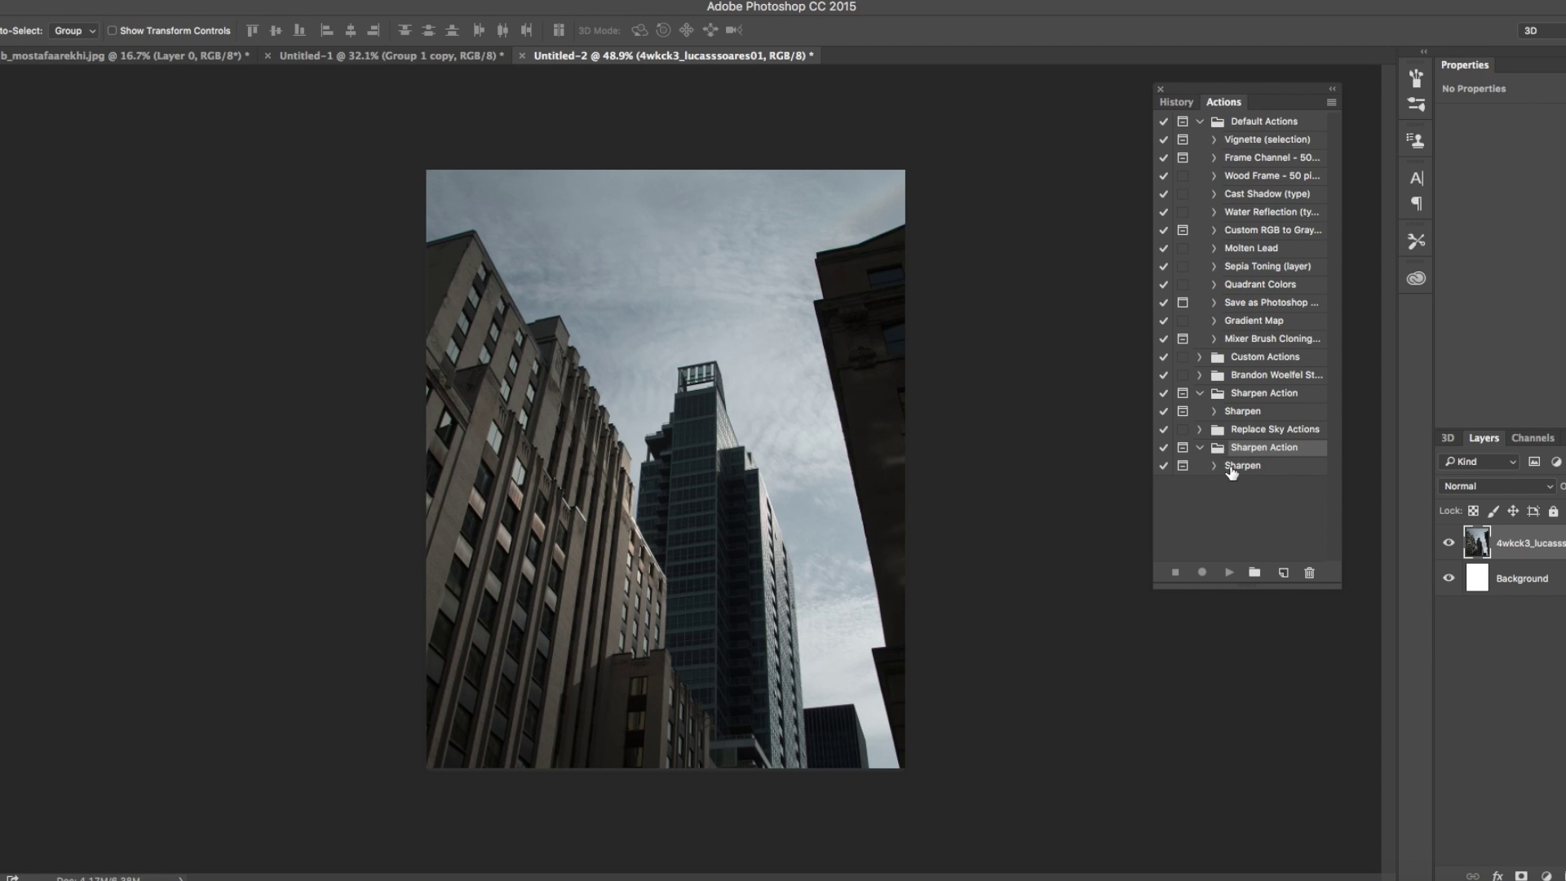
- Run the Sharpen action with a 3.4-pixel High Pass radius, then switch to the Move tool
click(1231, 470)
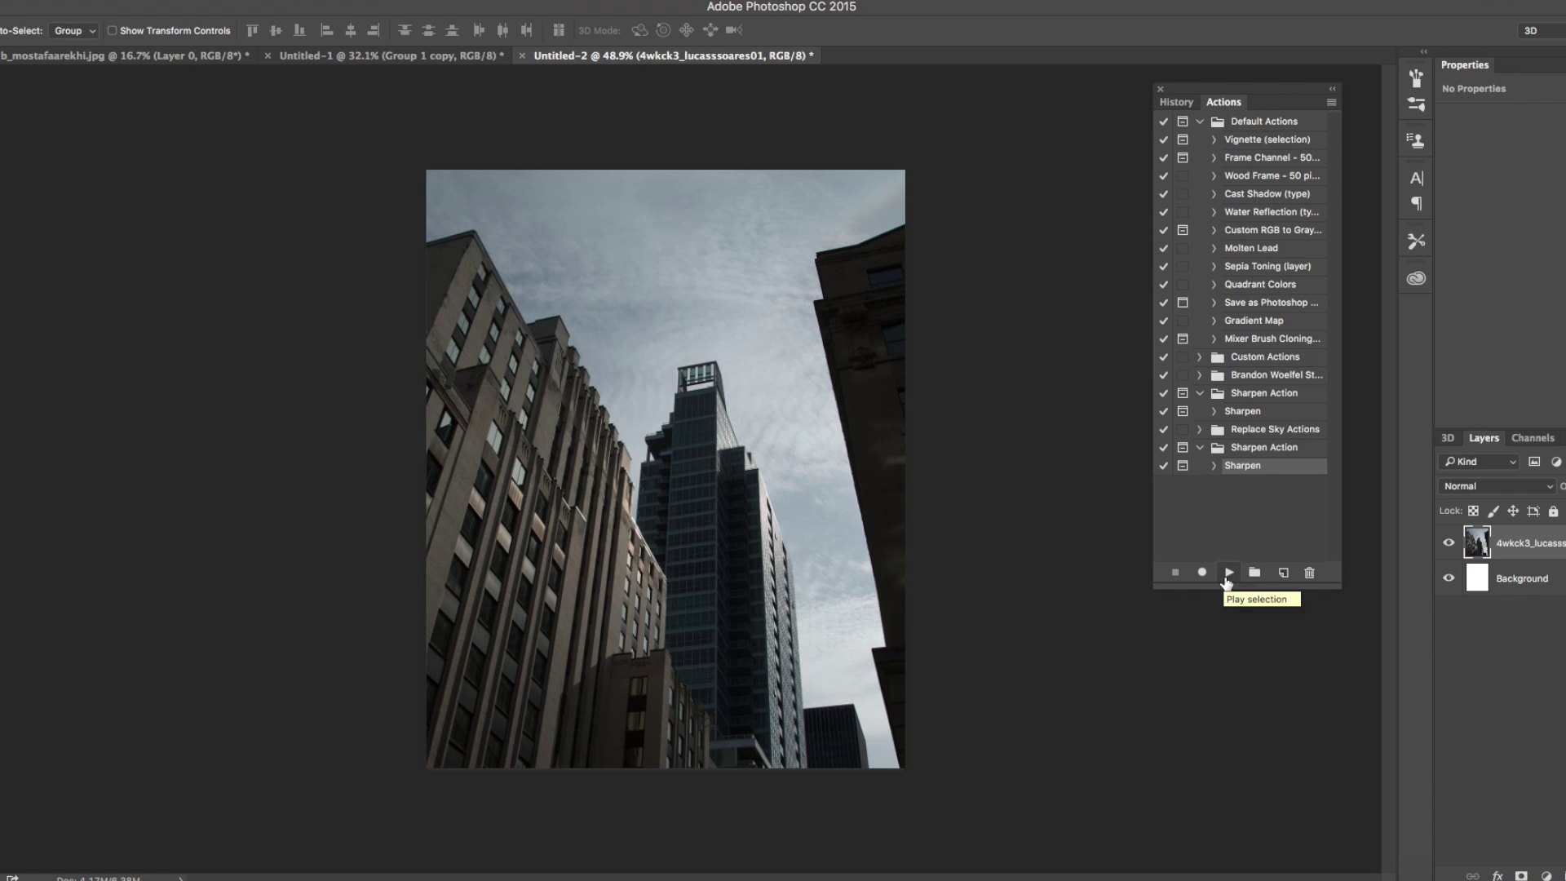
click(1227, 574)
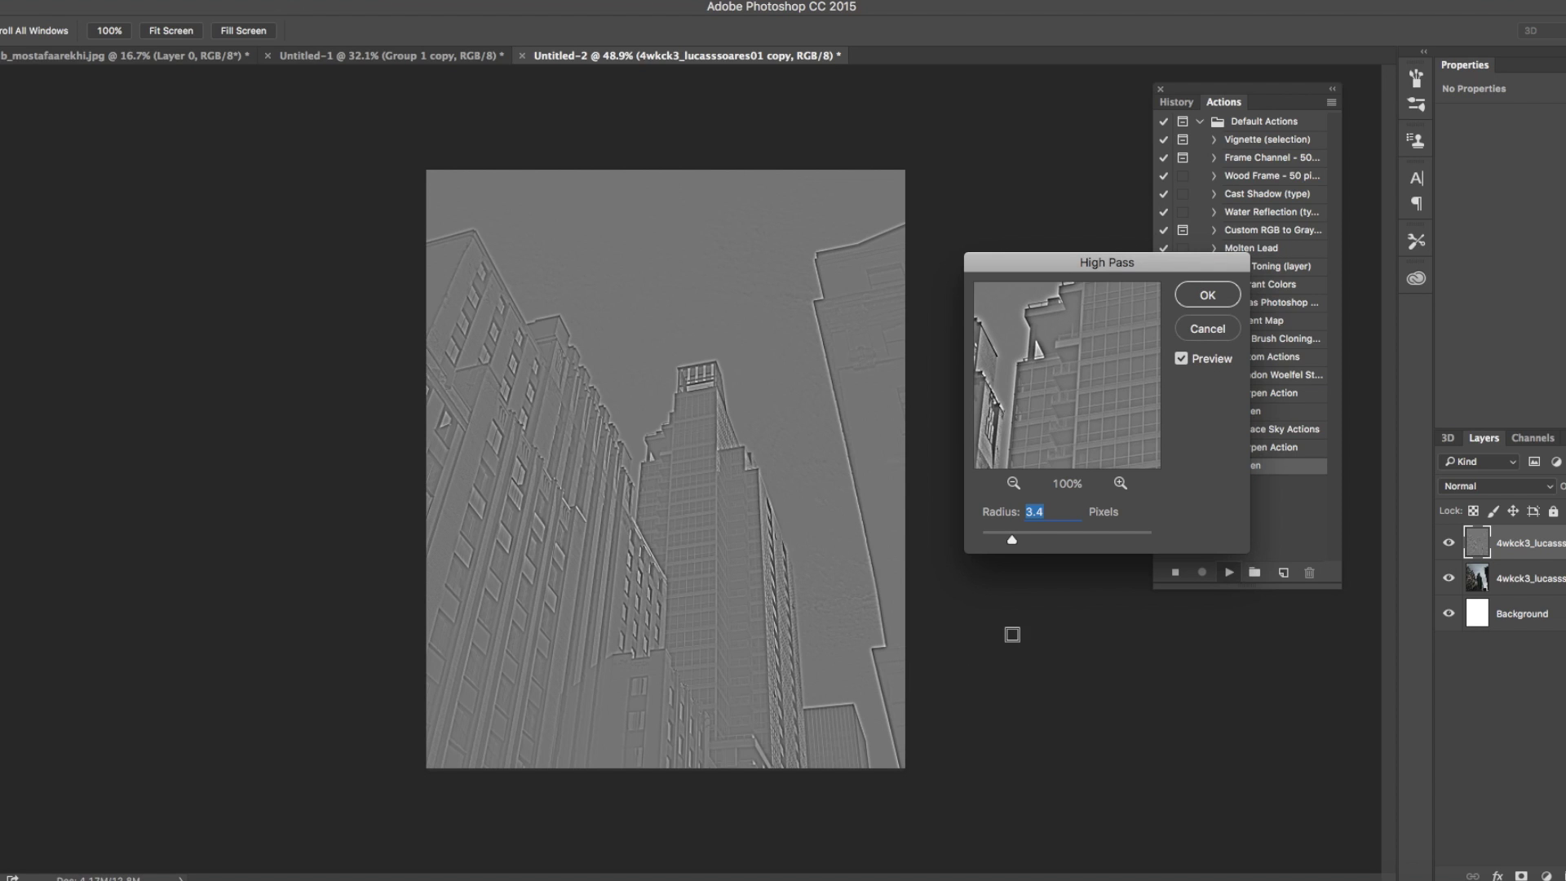
click(1195, 295)
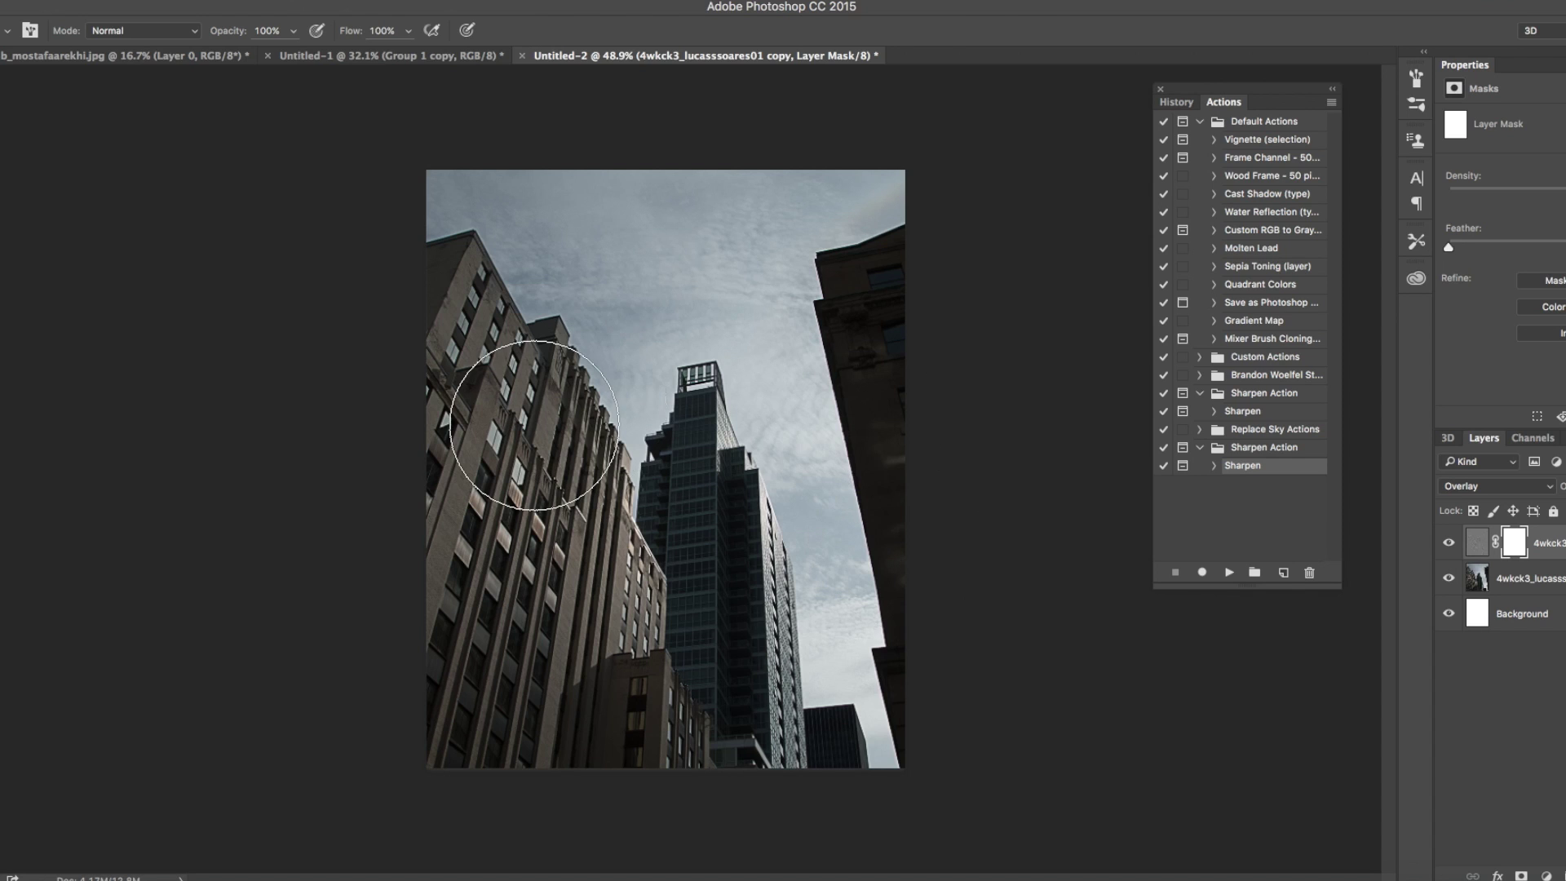
key(v)
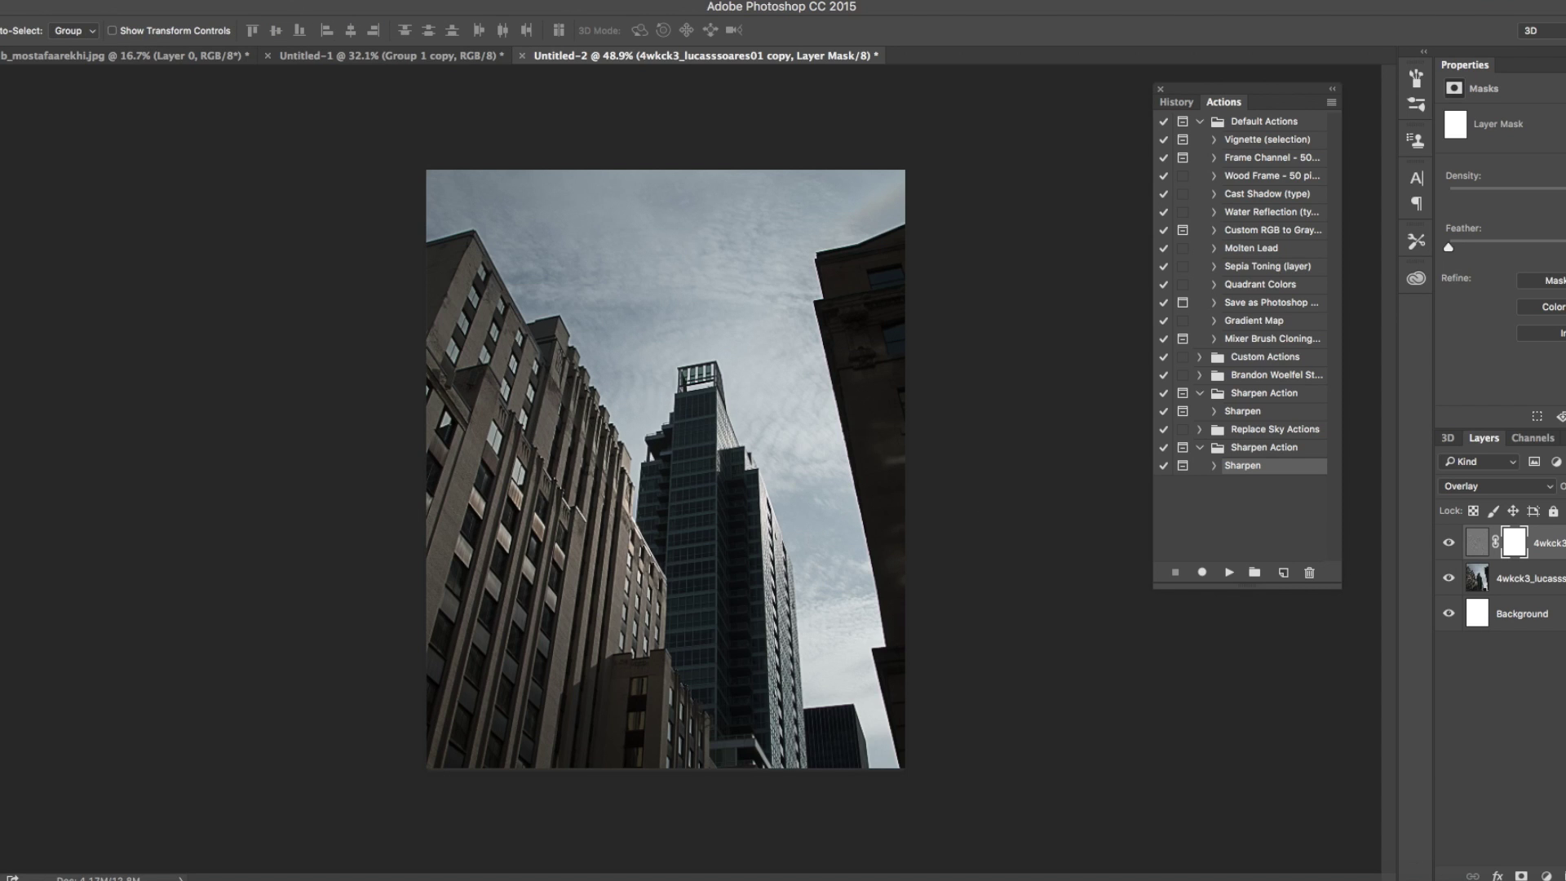
click(1449, 543)
click(1448, 543)
click(1213, 467)
scroll(1217, 501, down, 3)
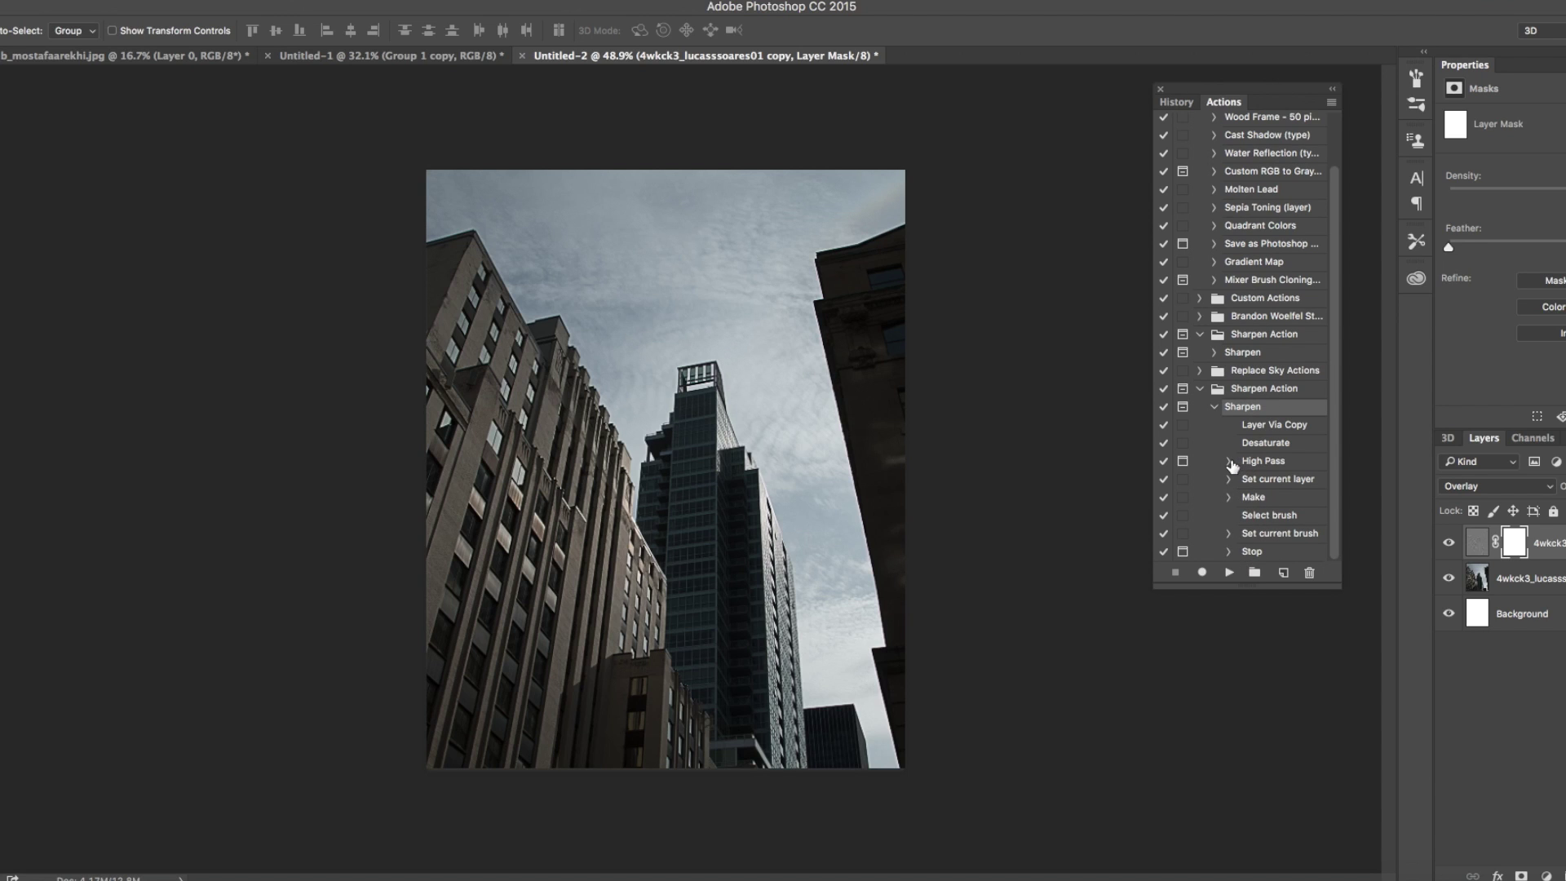
click(1229, 461)
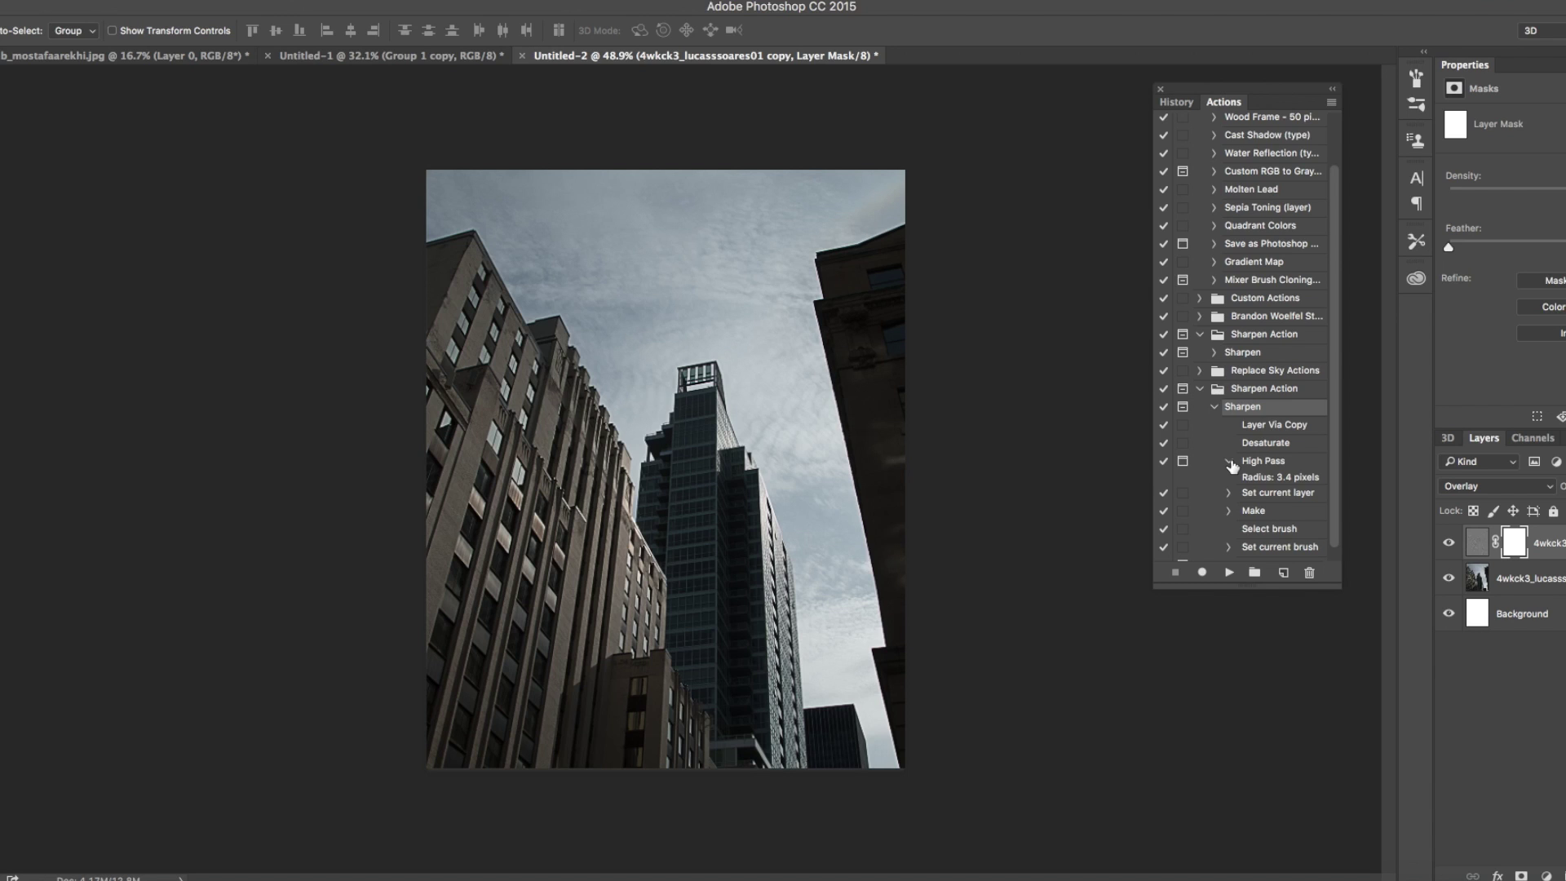
double_click(1268, 475)
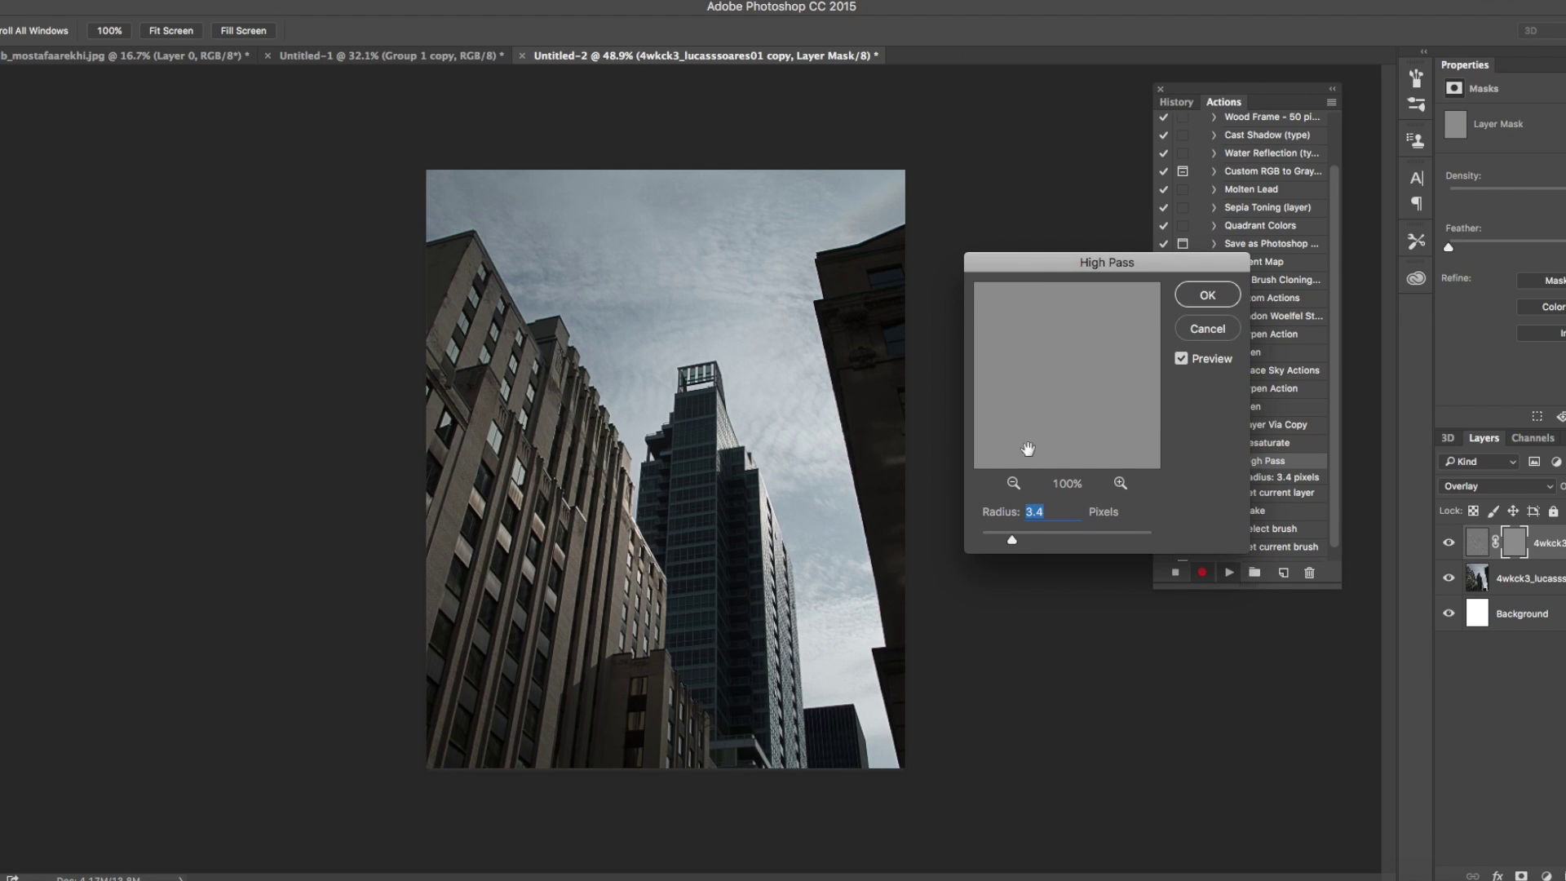
click(1206, 332)
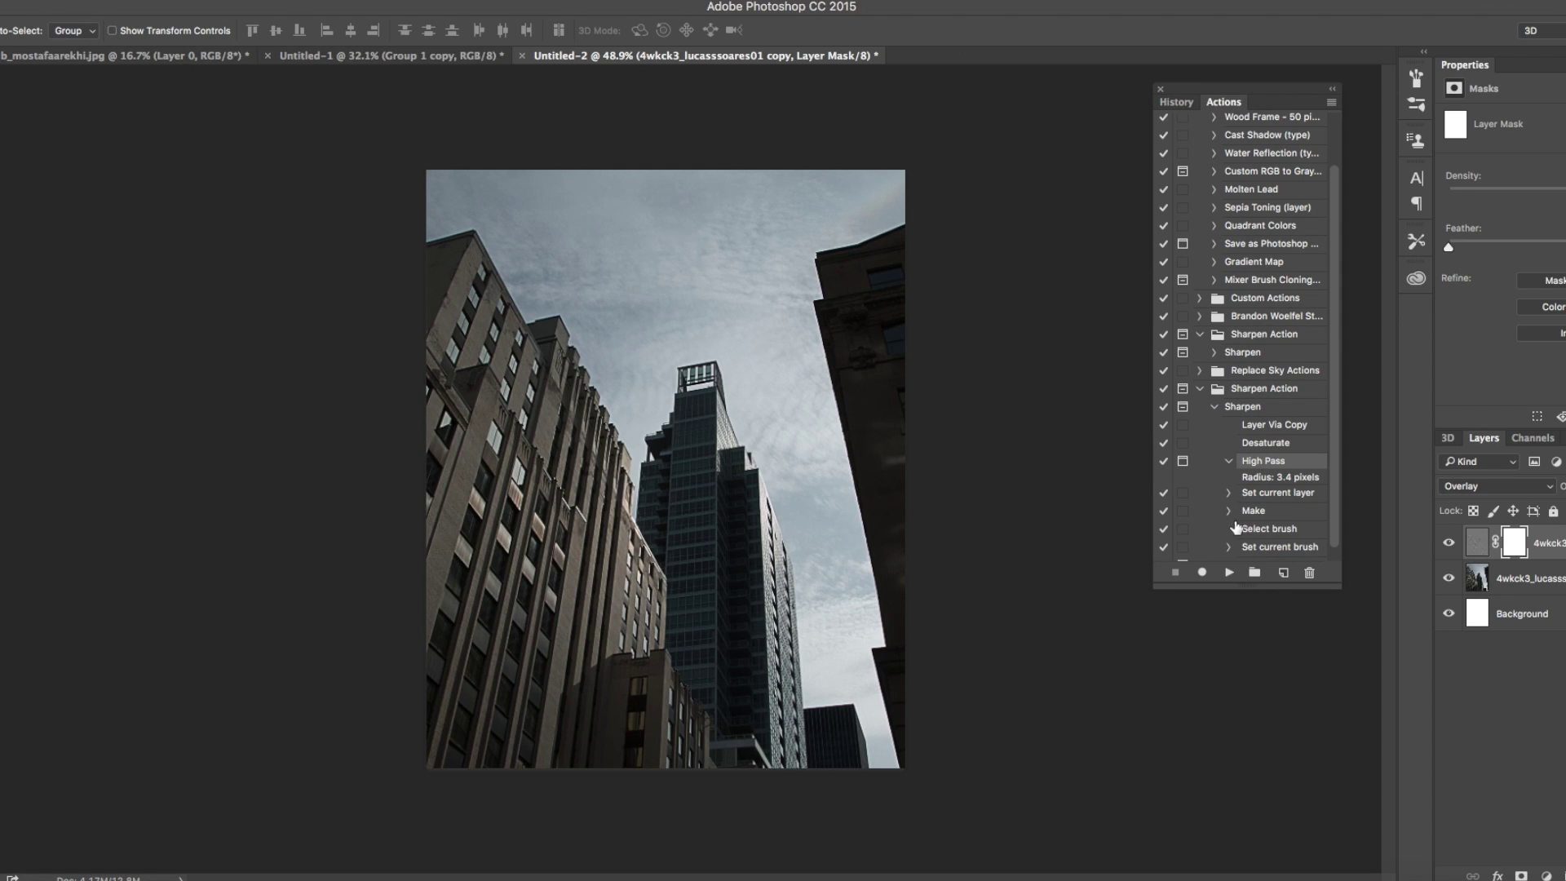
click(1228, 511)
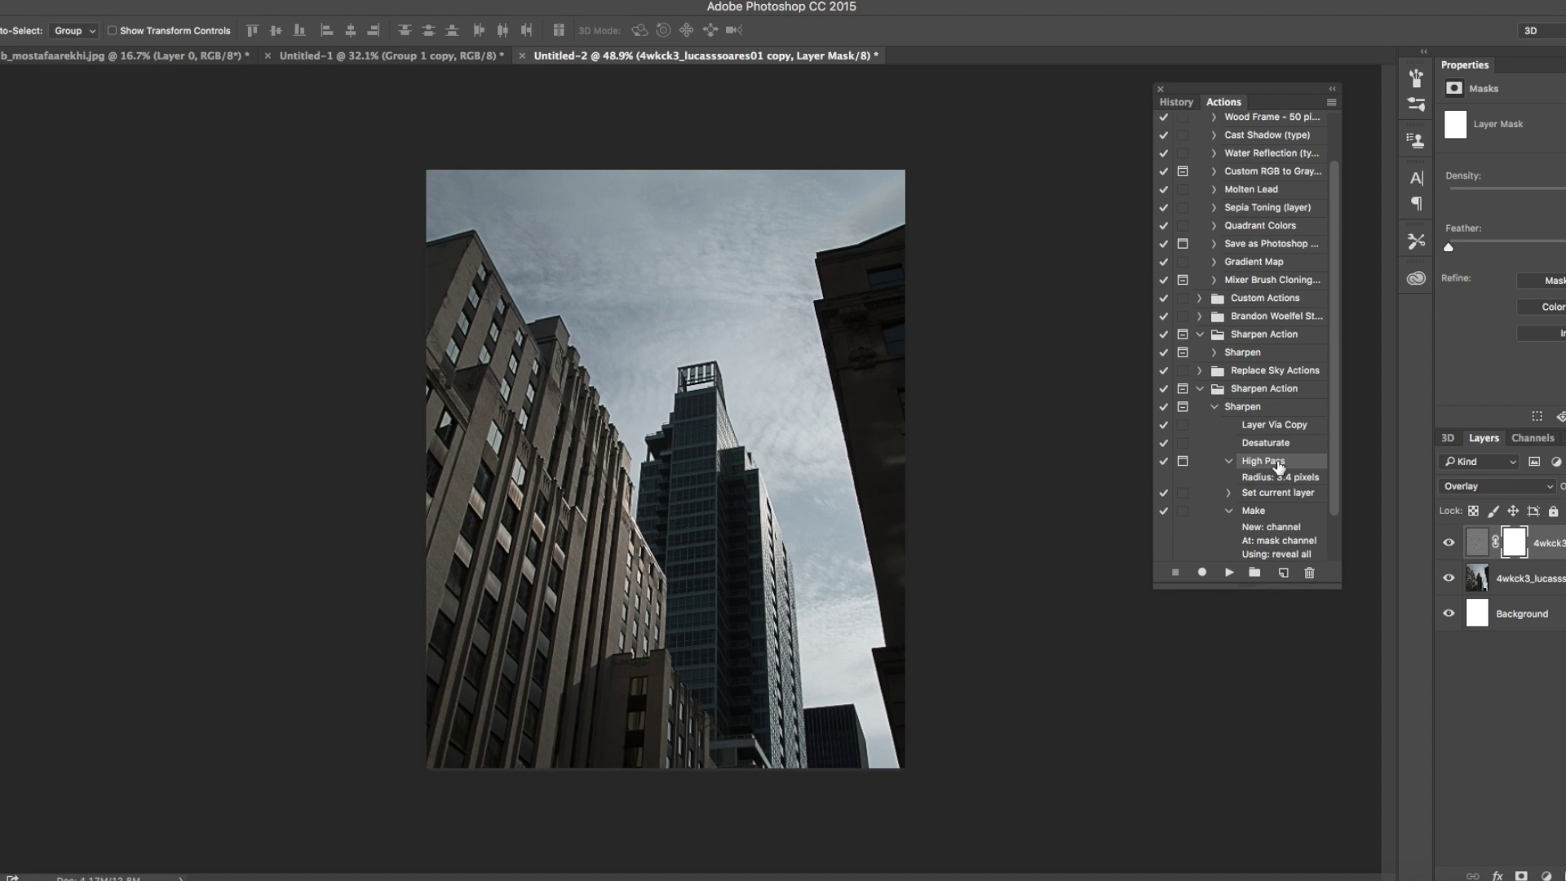
scroll(1279, 465, down, 3)
scroll(1289, 501, down, 2)
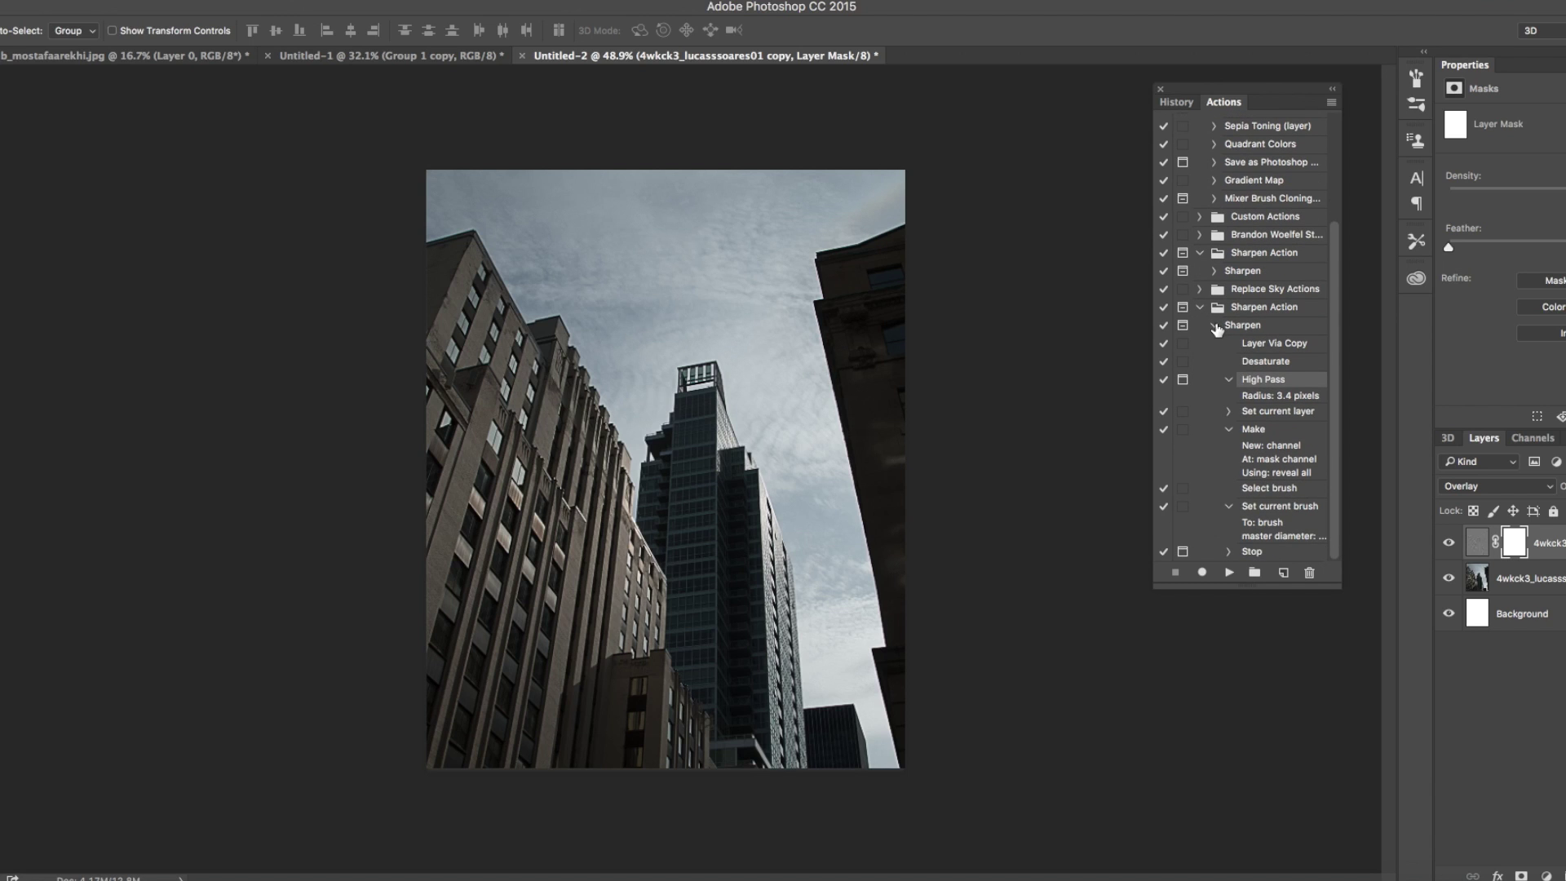
click(1215, 326)
click(1201, 449)
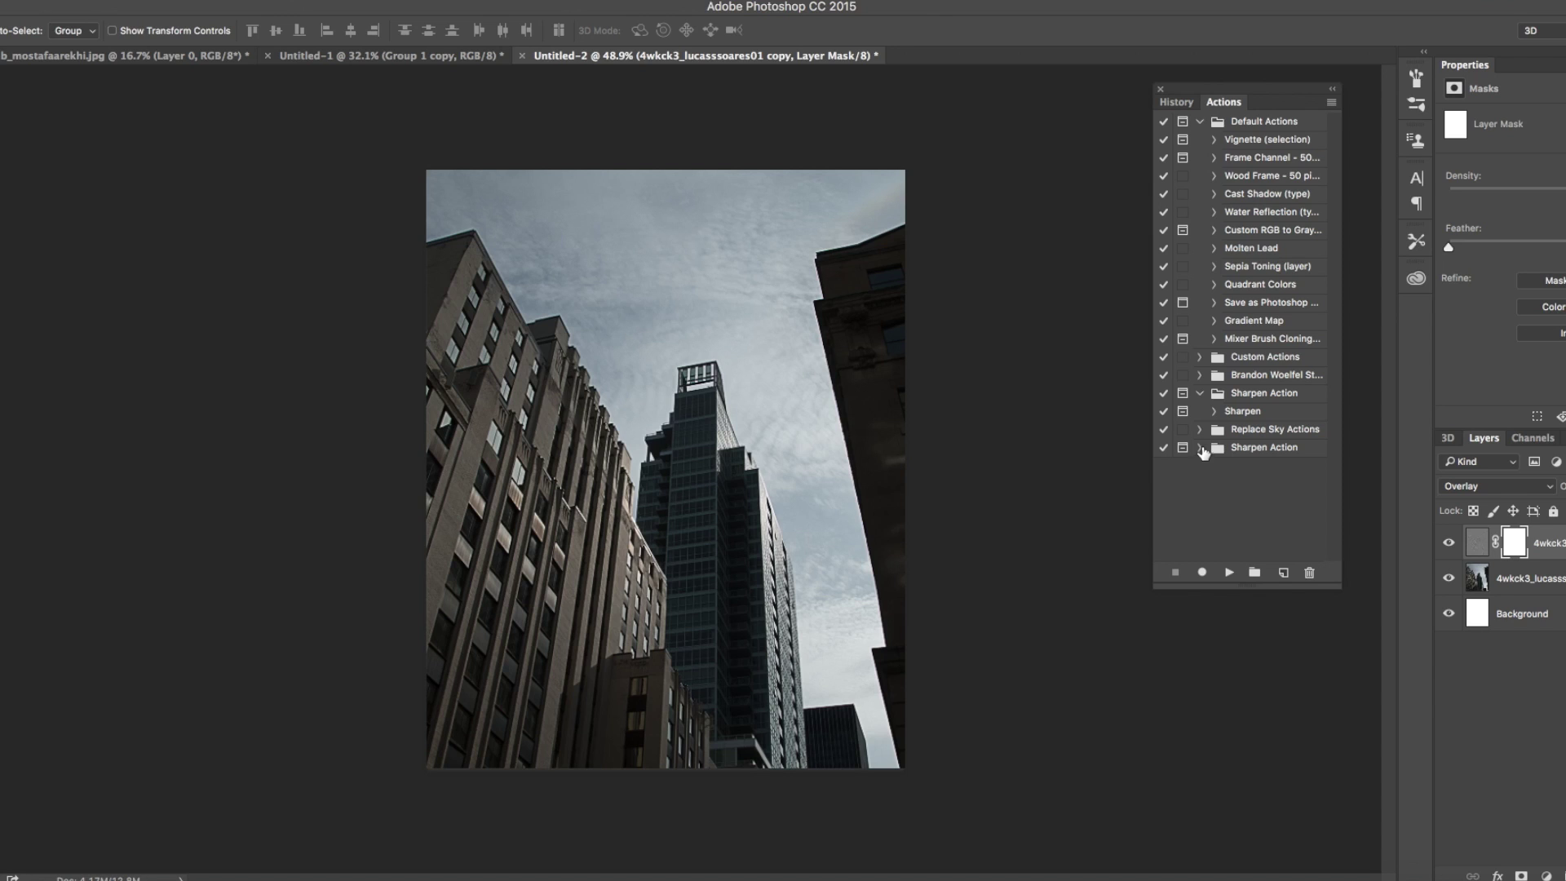
- Expand the preset set and Preset 1 (Neon) to reveal its Camera Raw Filter step
click(1200, 375)
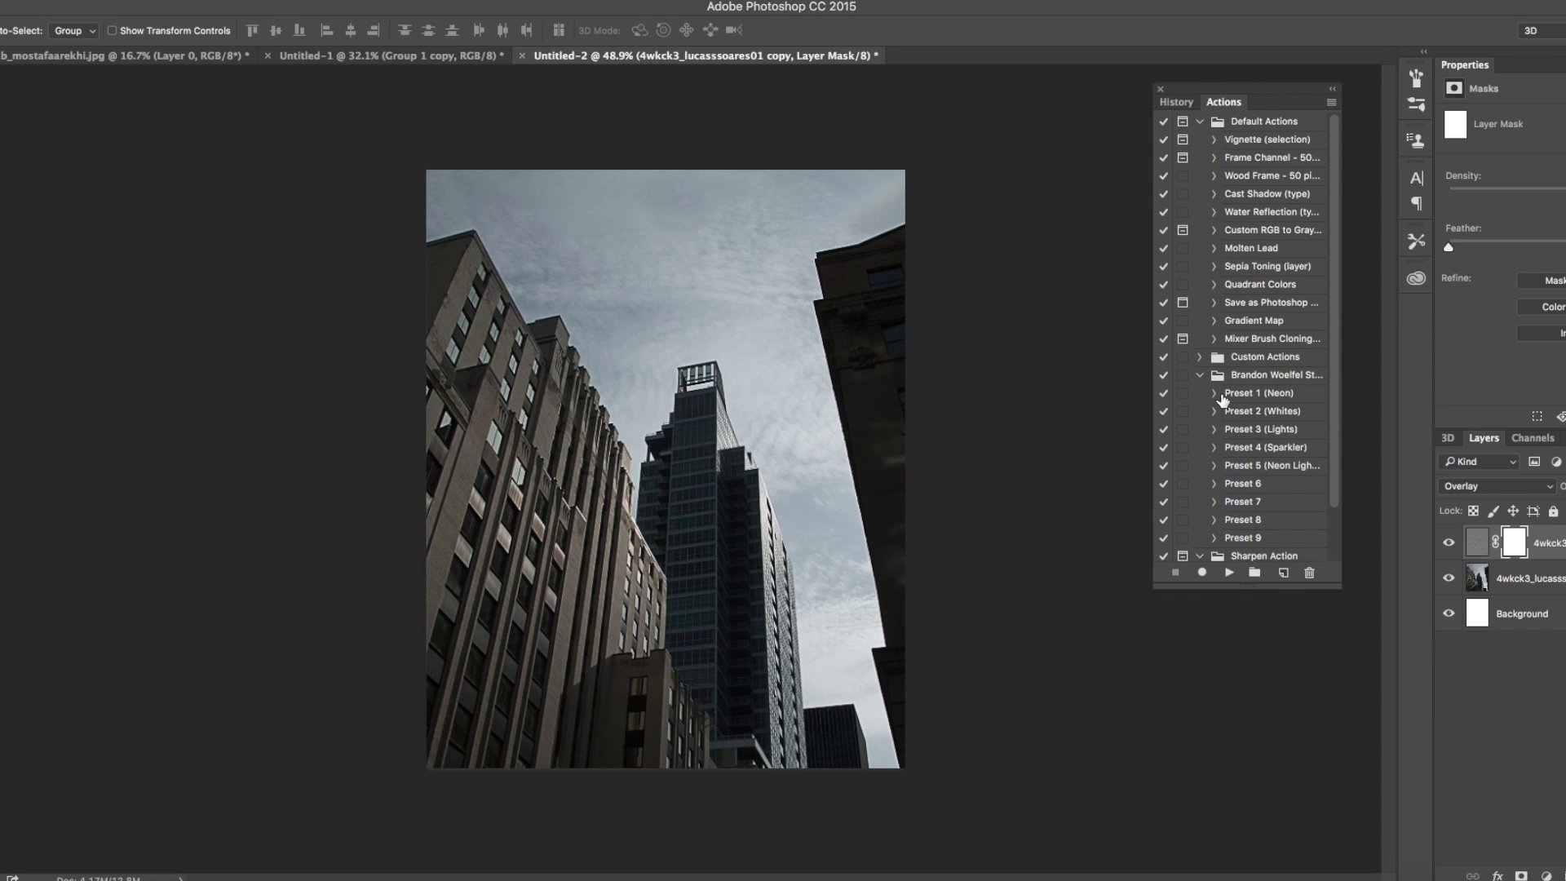
click(1214, 394)
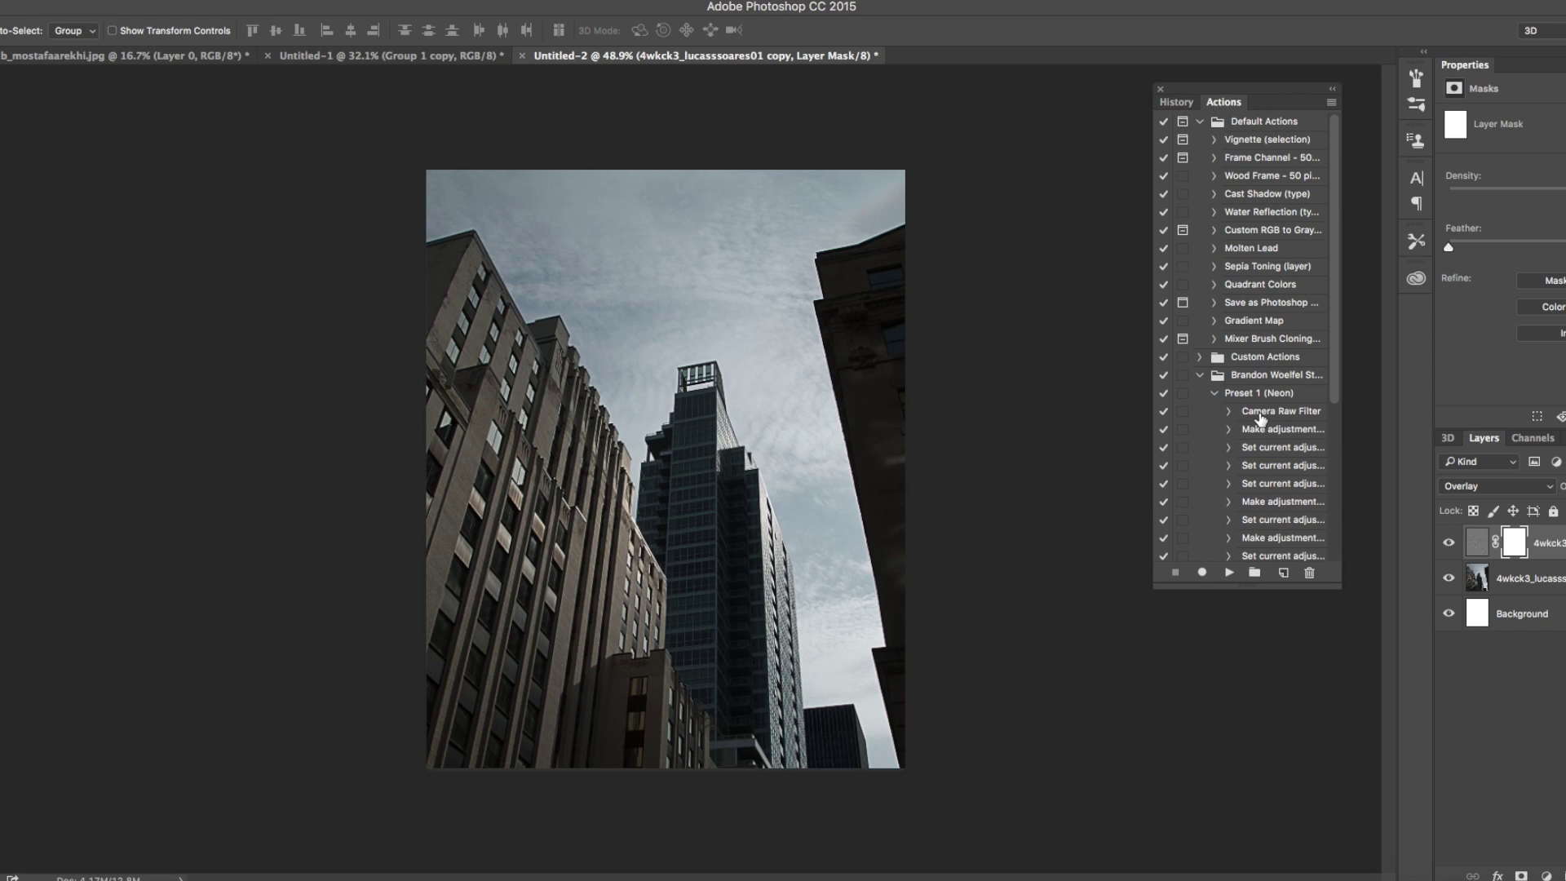
scroll(1276, 350, down, 4)
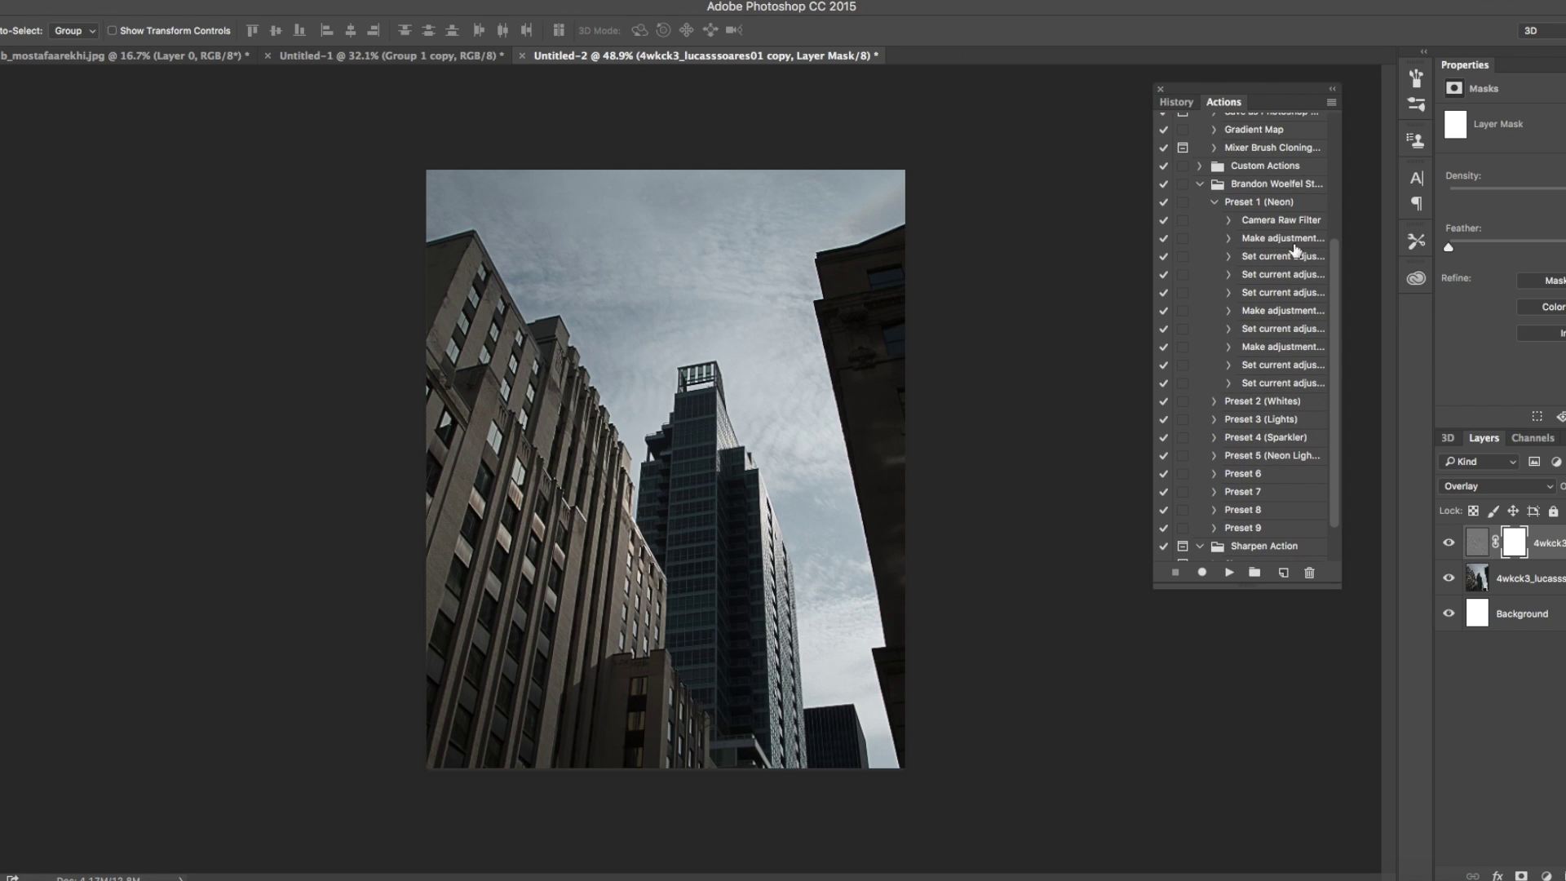
click(1230, 221)
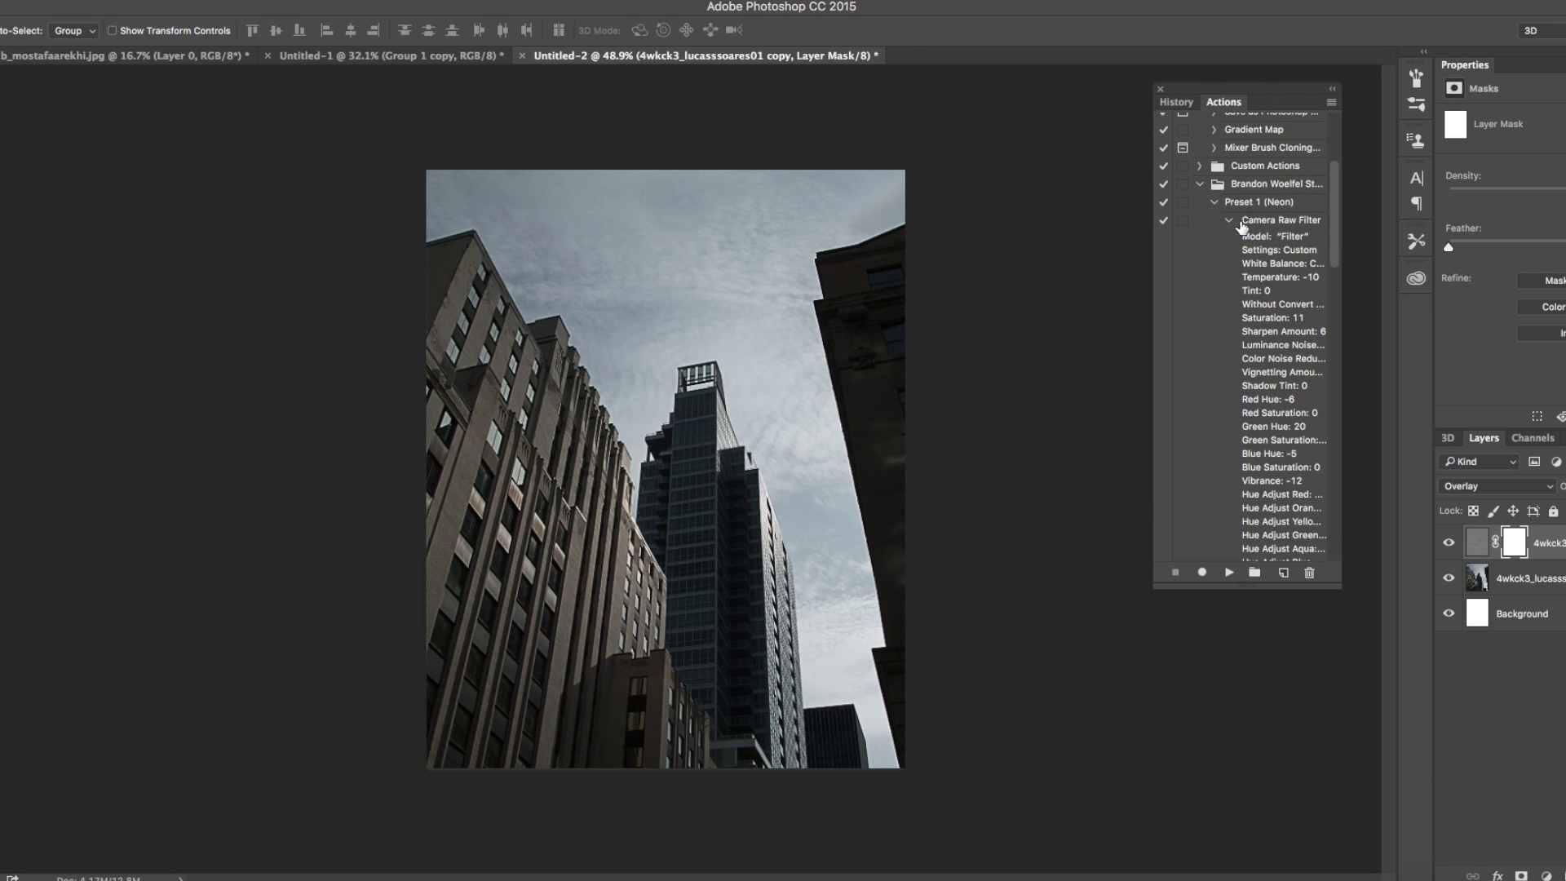
- Review the recorded Camera Raw Filter settings across its tabs, cancel without changes, and collapse the step
double_click(1264, 221)
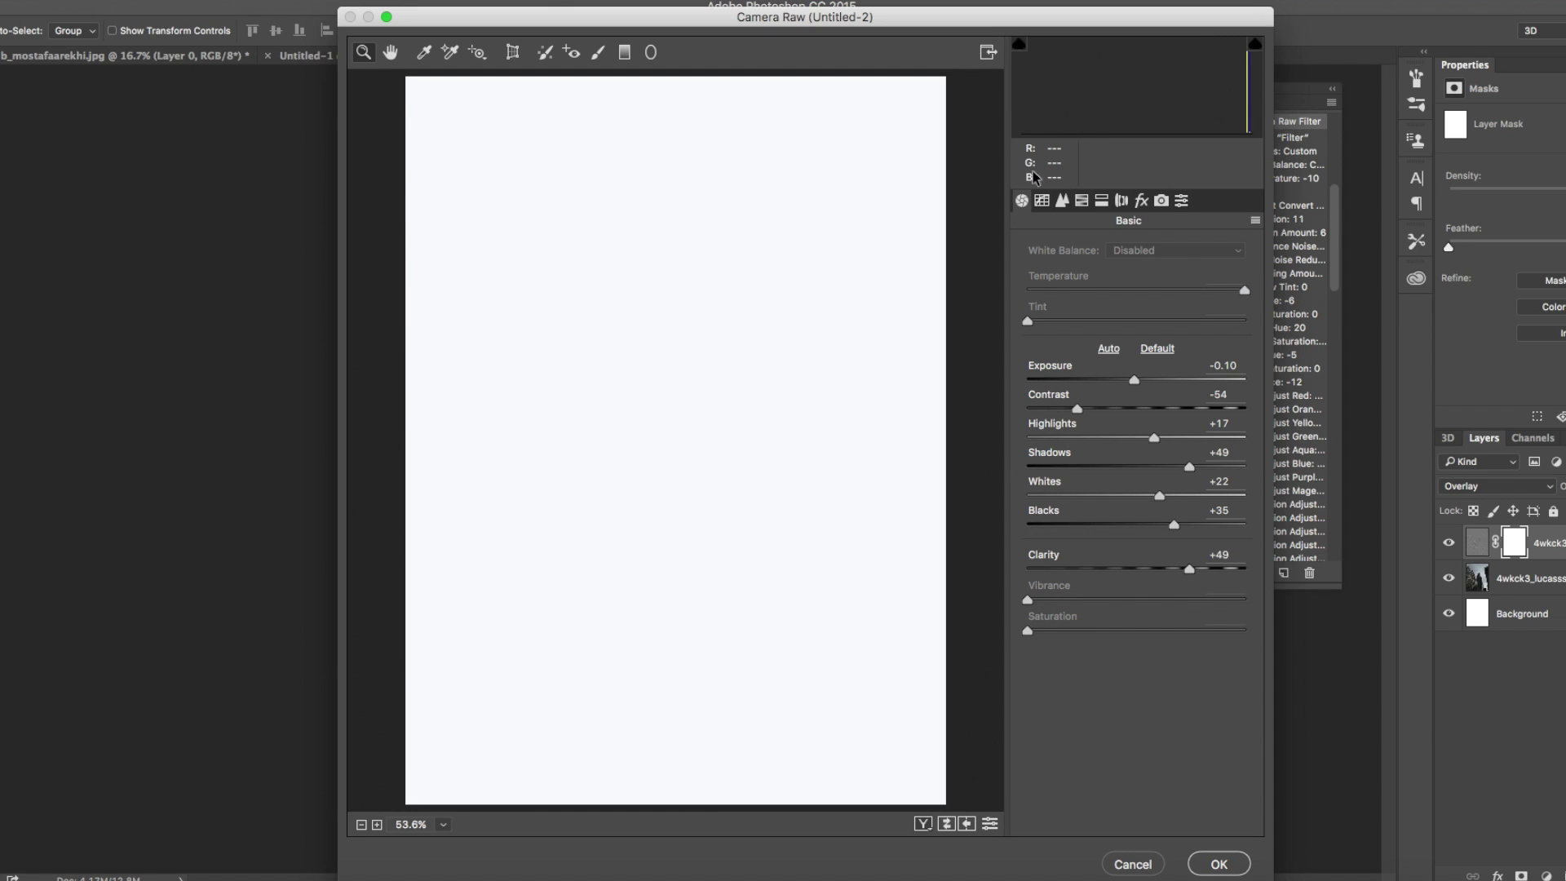
click(1043, 201)
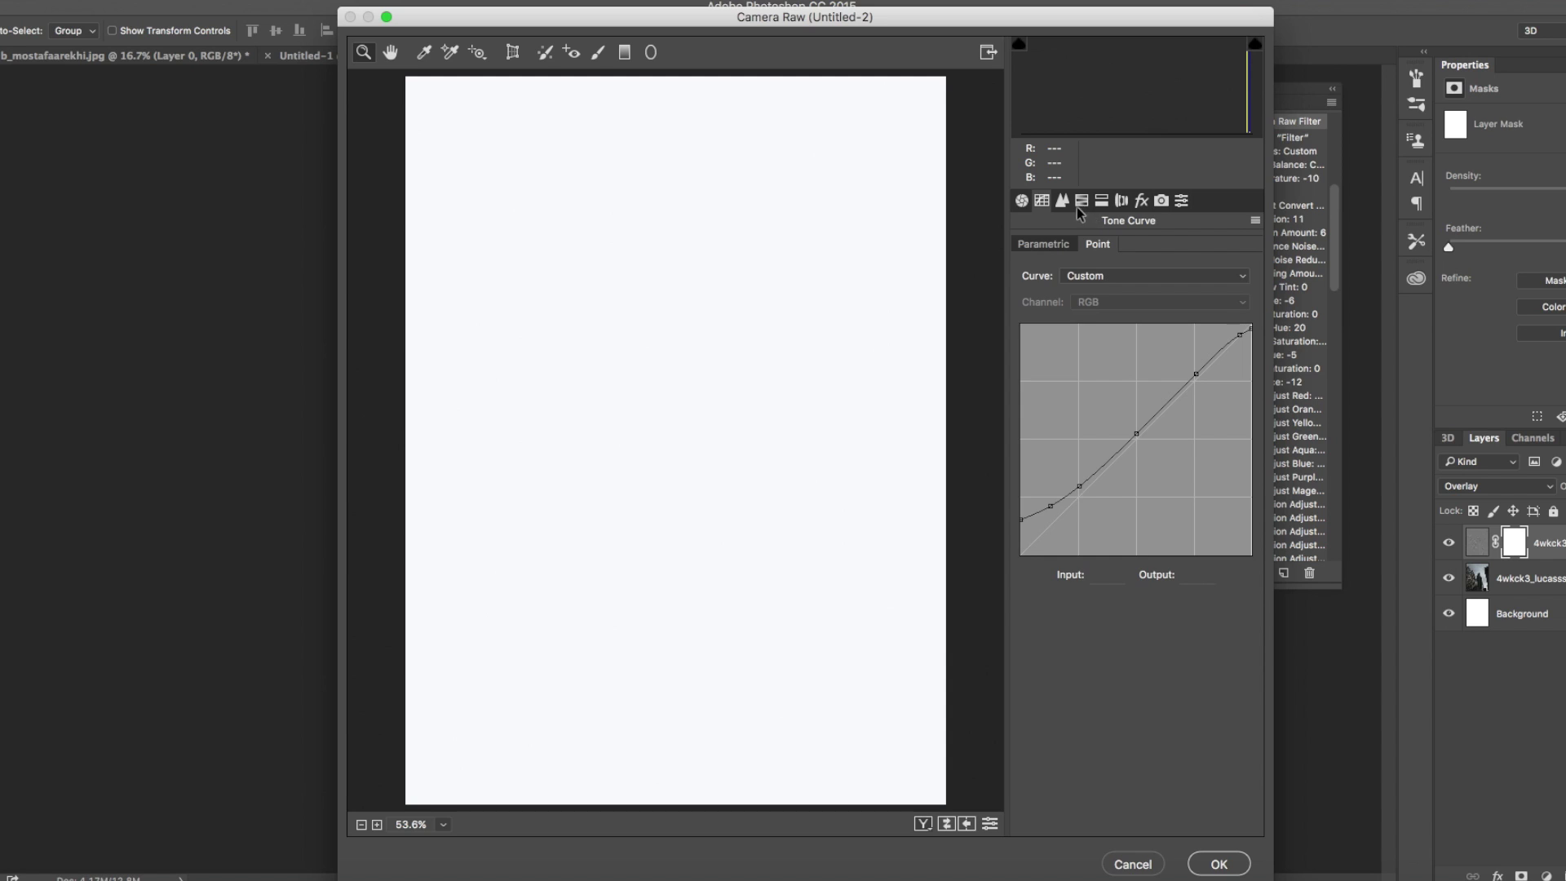
click(1081, 201)
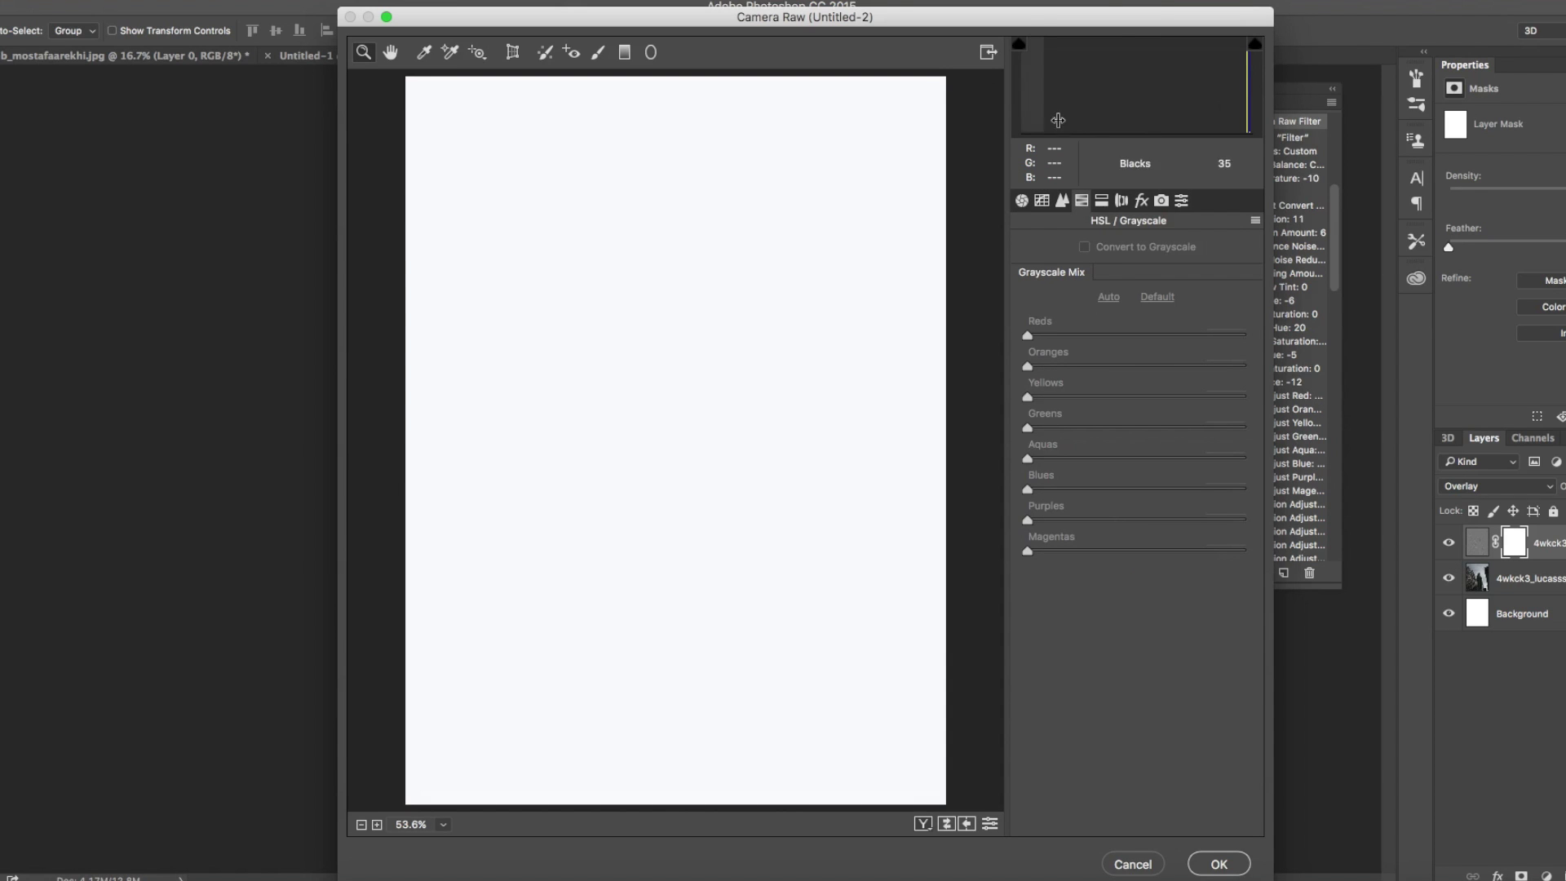
click(1102, 205)
click(1167, 206)
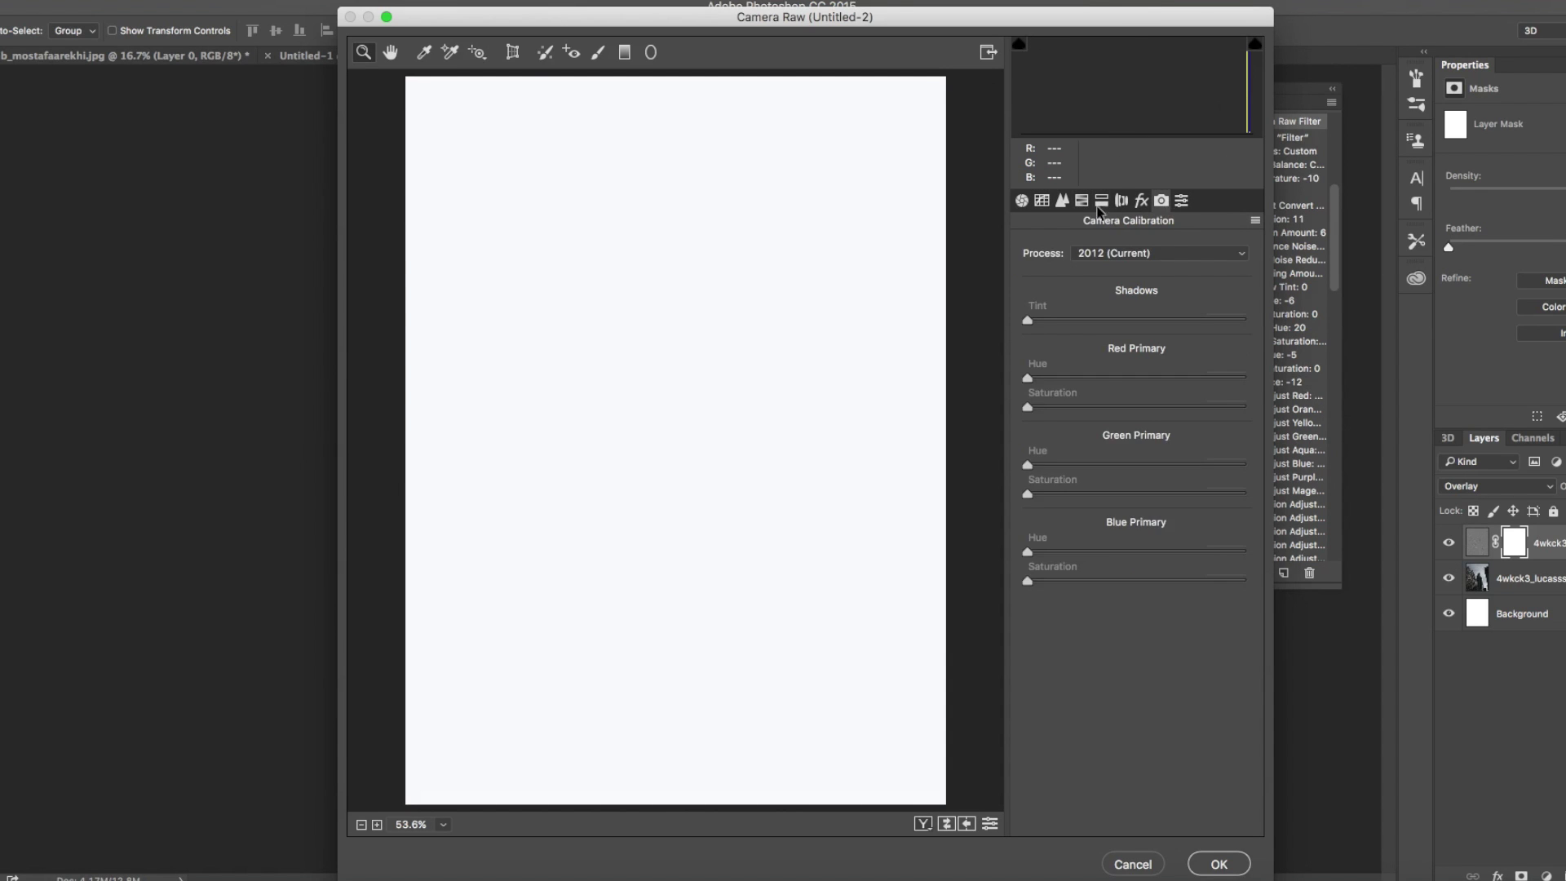
click(1022, 202)
click(1130, 865)
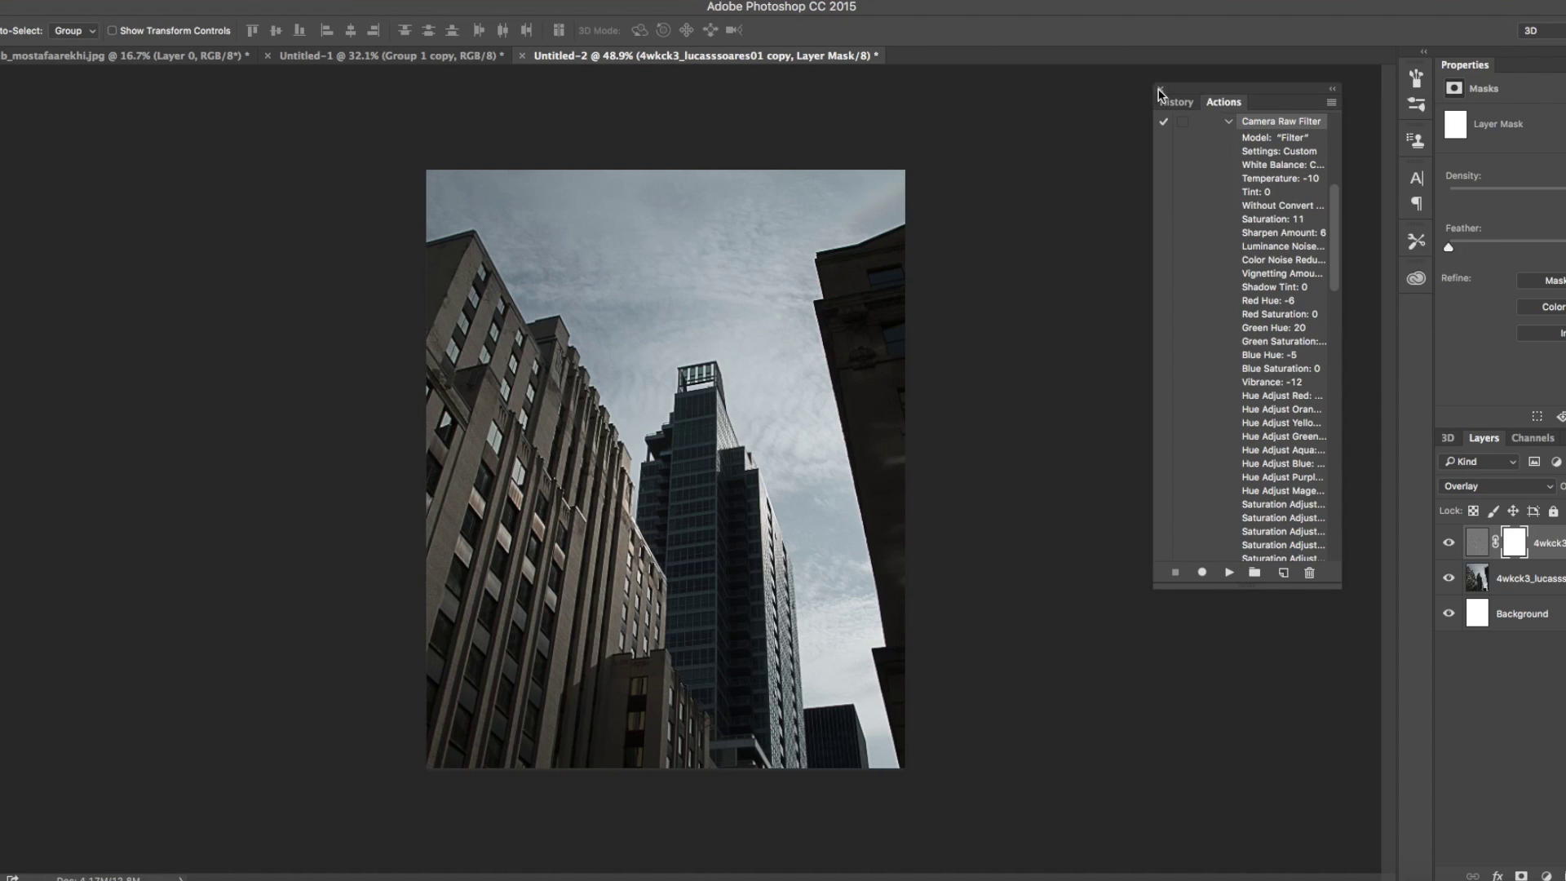
click(1229, 122)
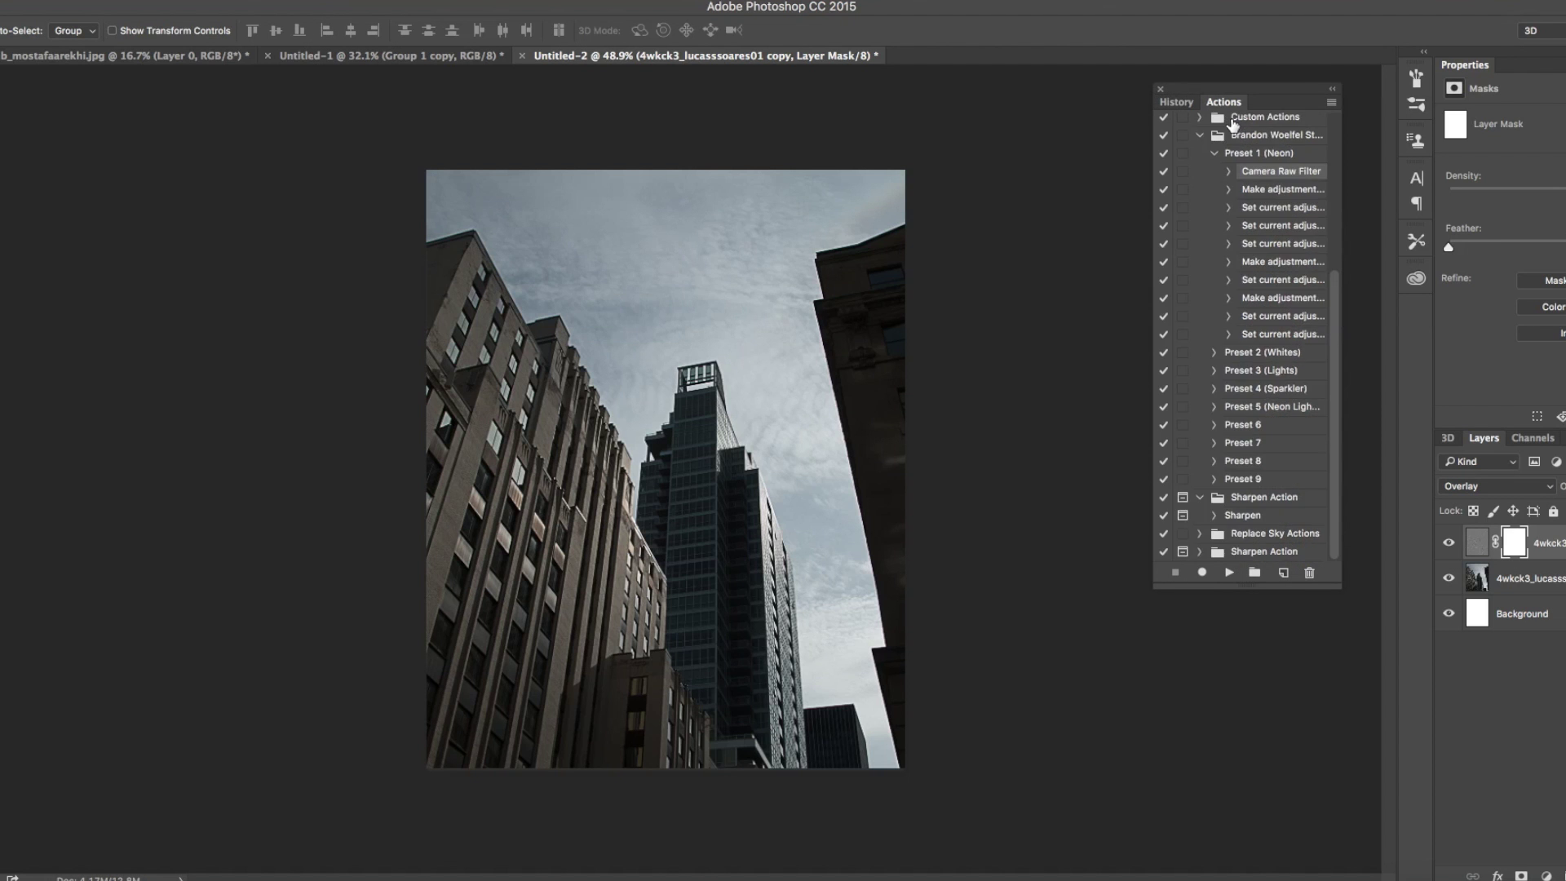